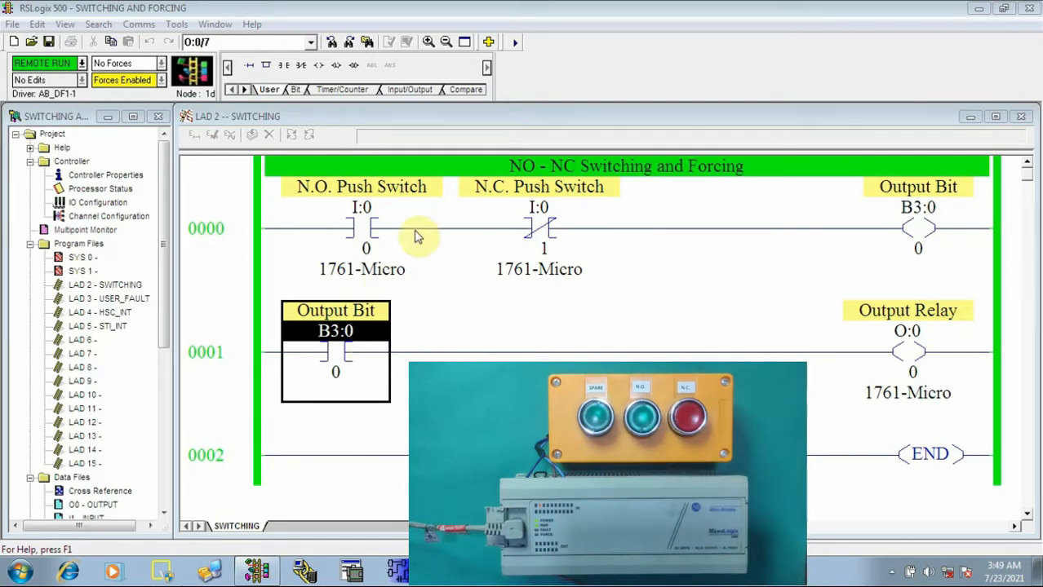
- Examine the N.O. and N.C. Push Switch contacts in rung 0000 of the running ladder program
left_click(368, 233)
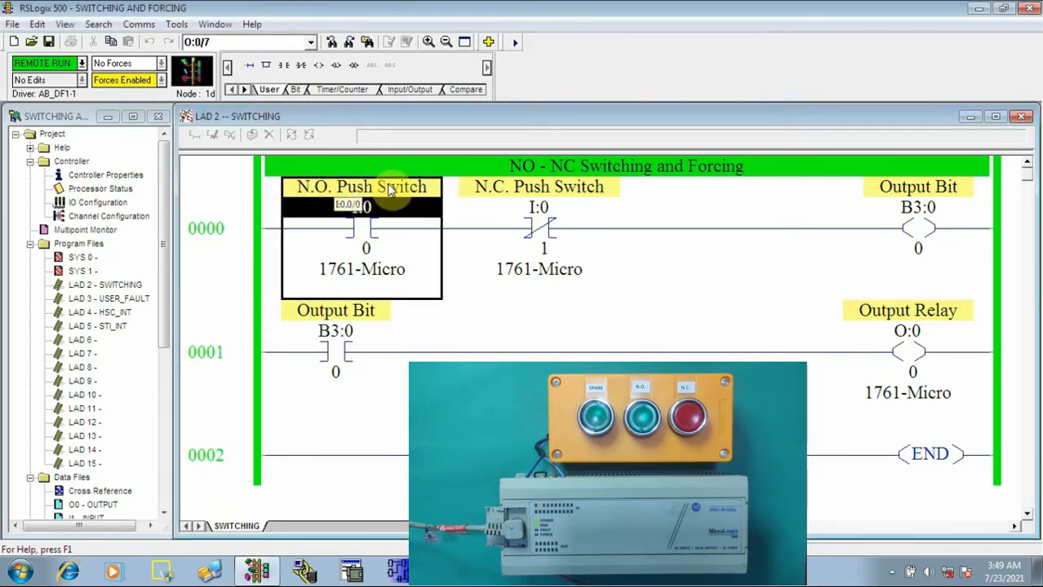
left_click(542, 234)
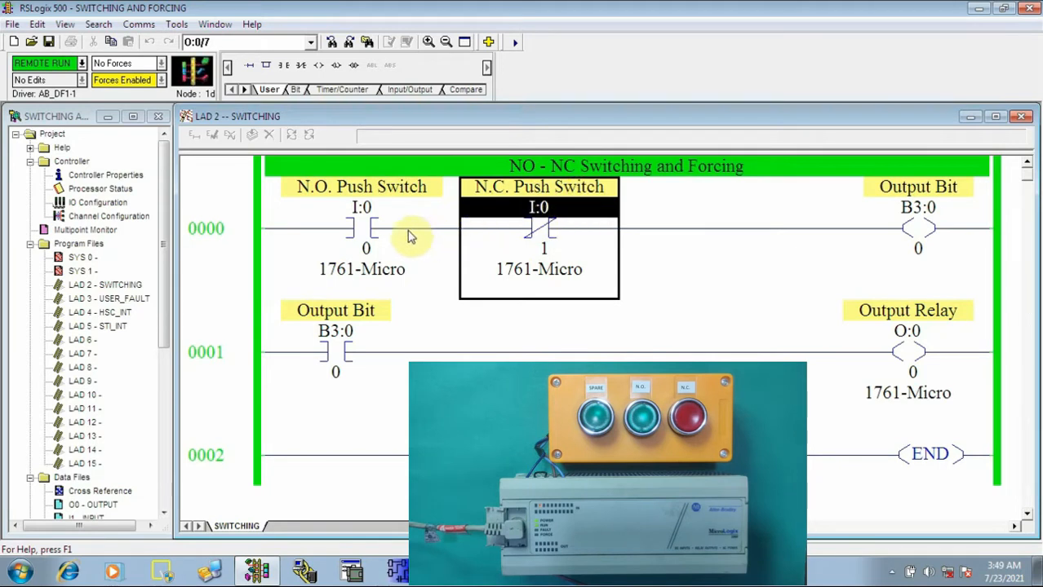
left_click(367, 234)
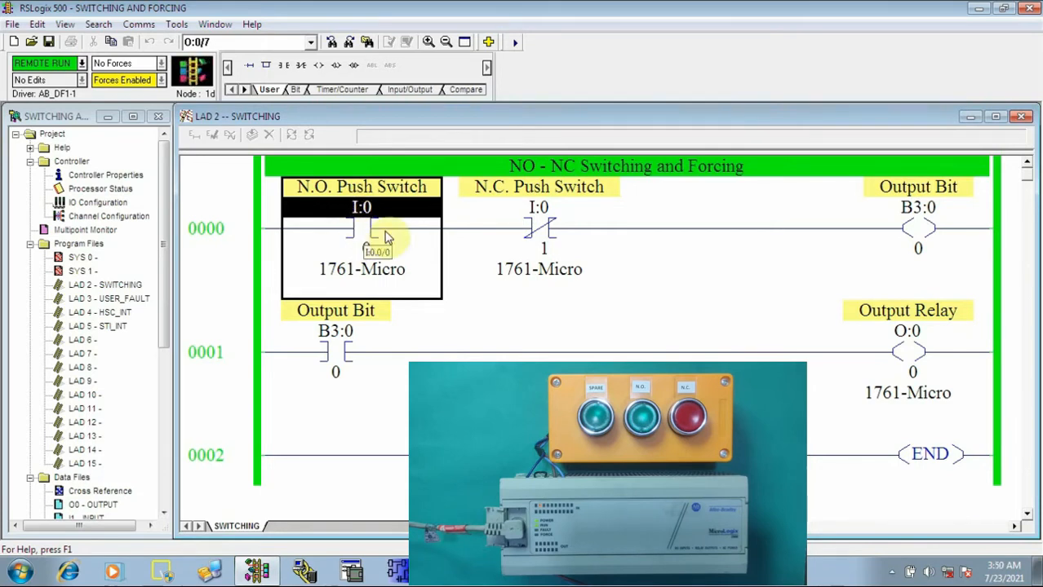
left_click(546, 238)
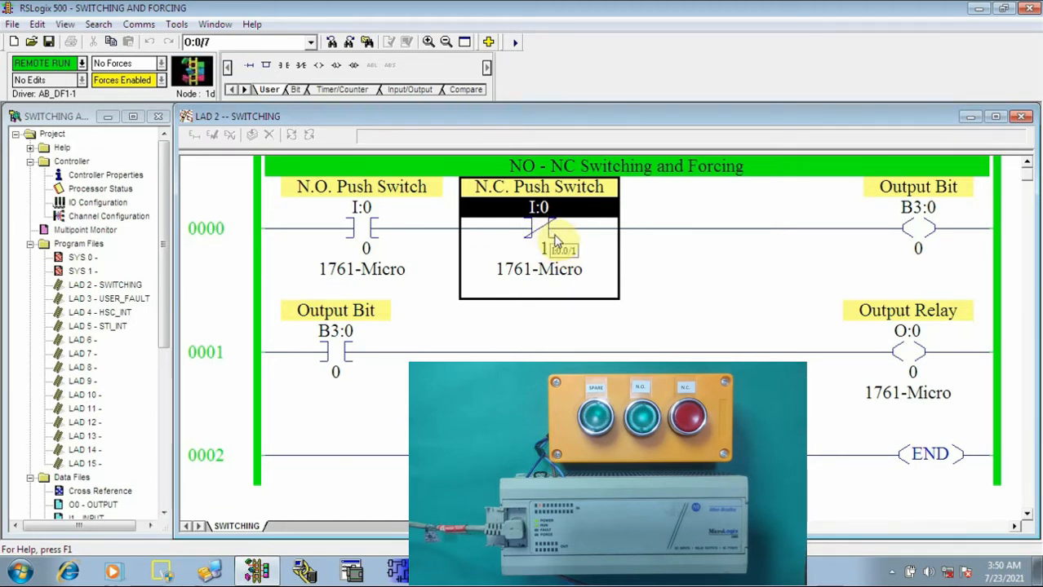
left_click(363, 234)
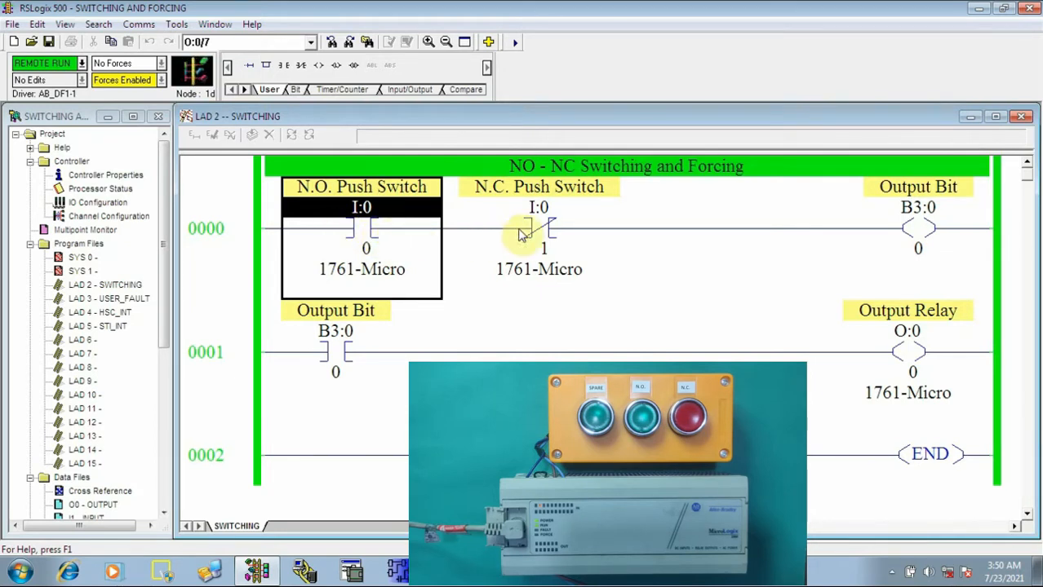
left_click(547, 230)
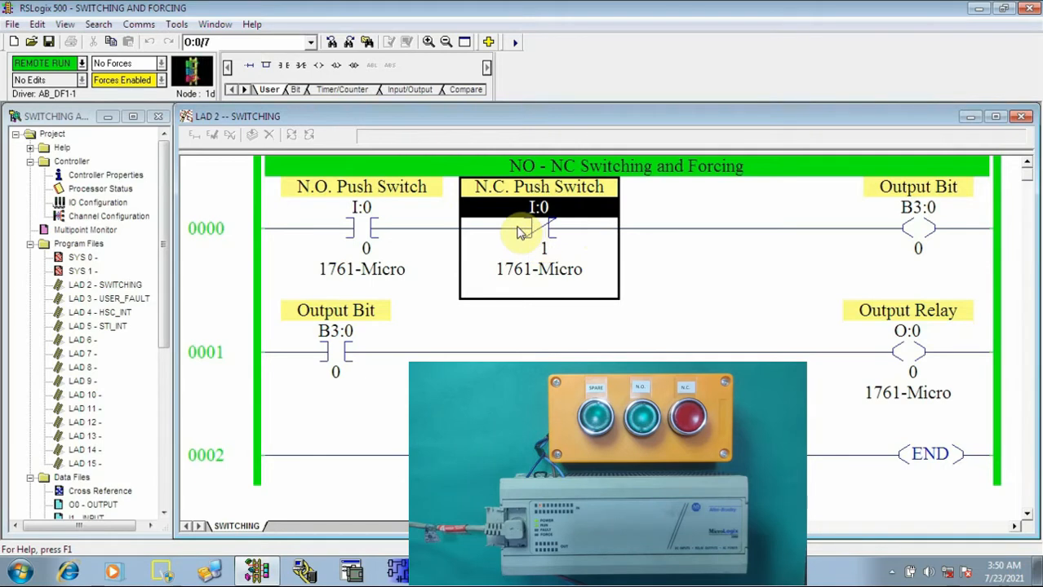
left_click(363, 232)
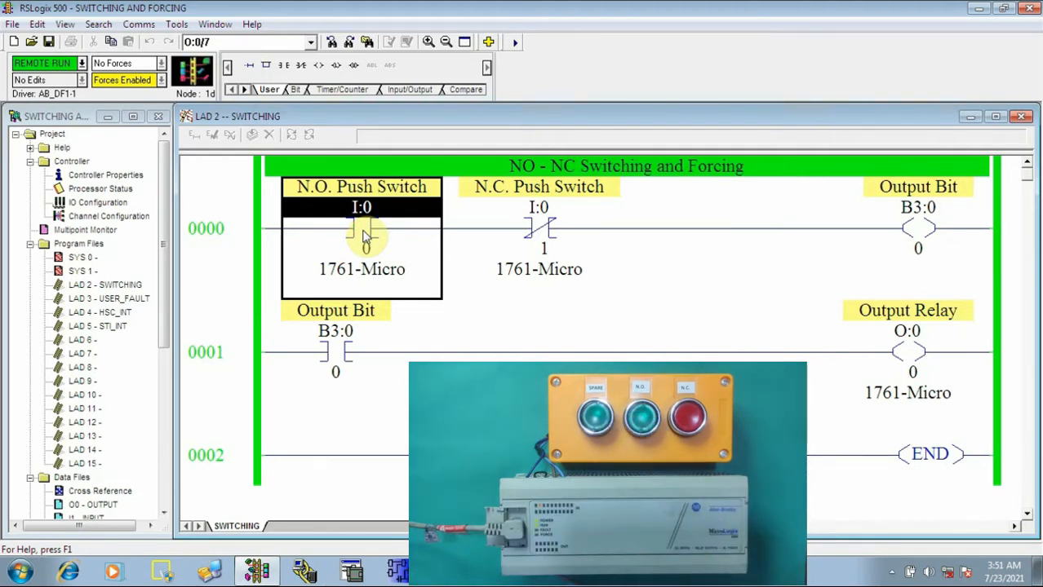
left_click(544, 231)
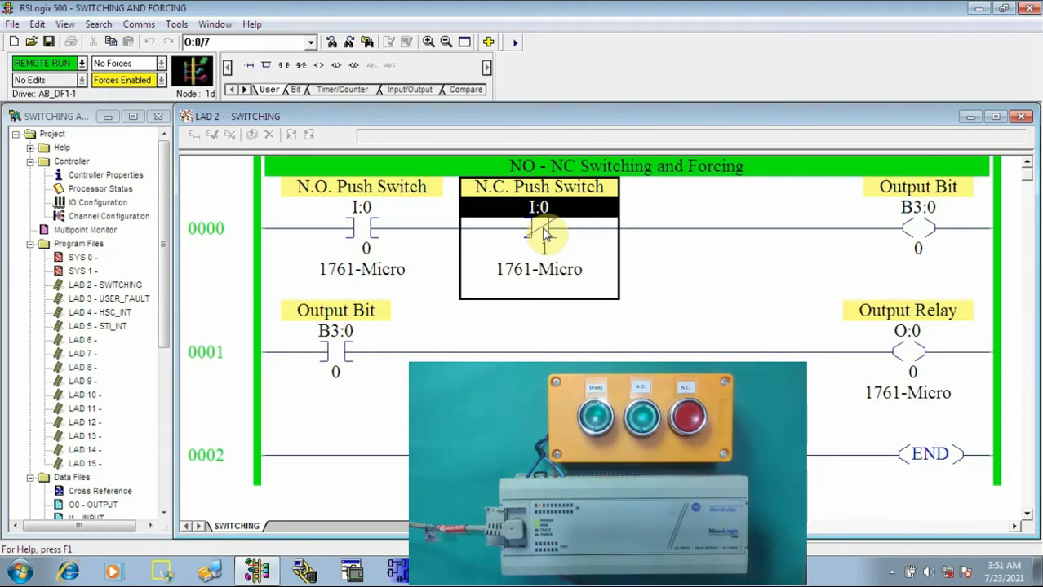
left_click(372, 228)
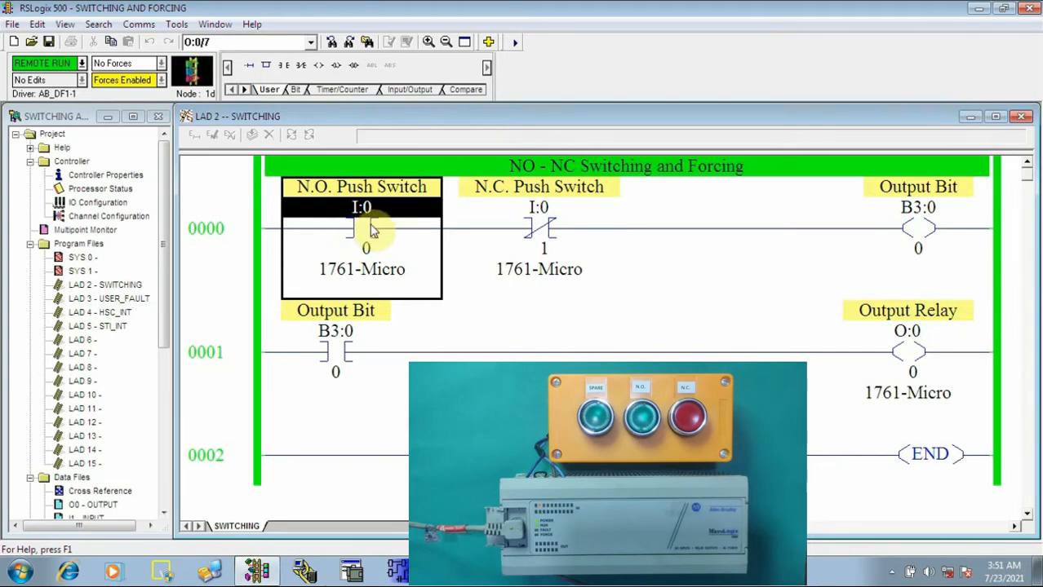
left_click(544, 235)
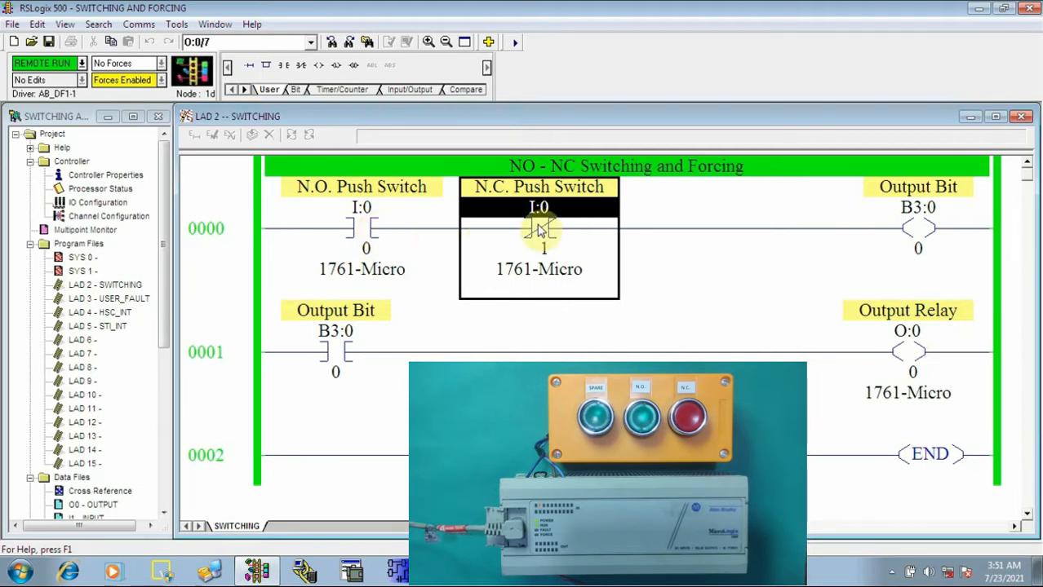
left_click(358, 230)
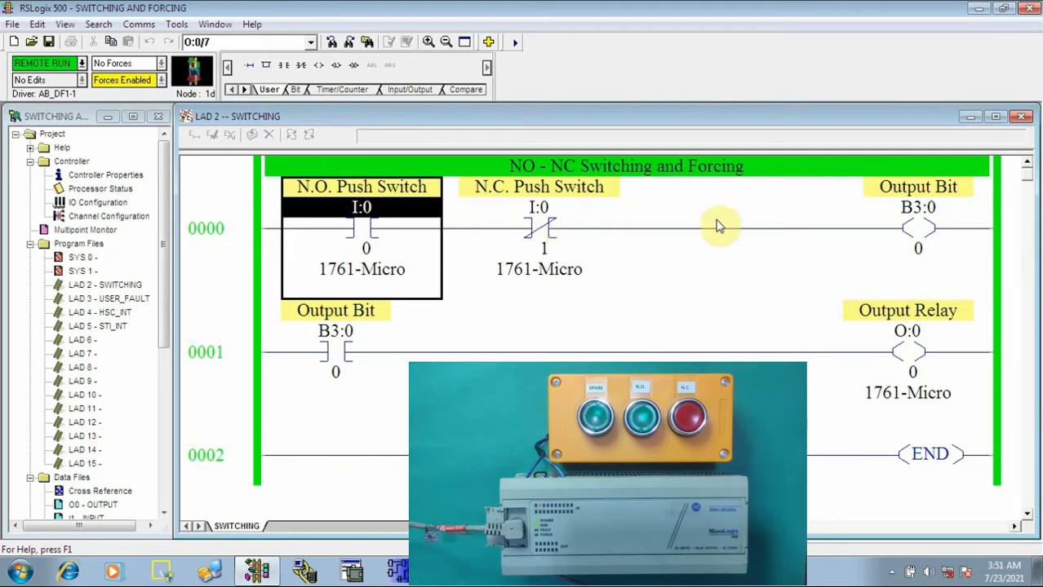
left_click(538, 232)
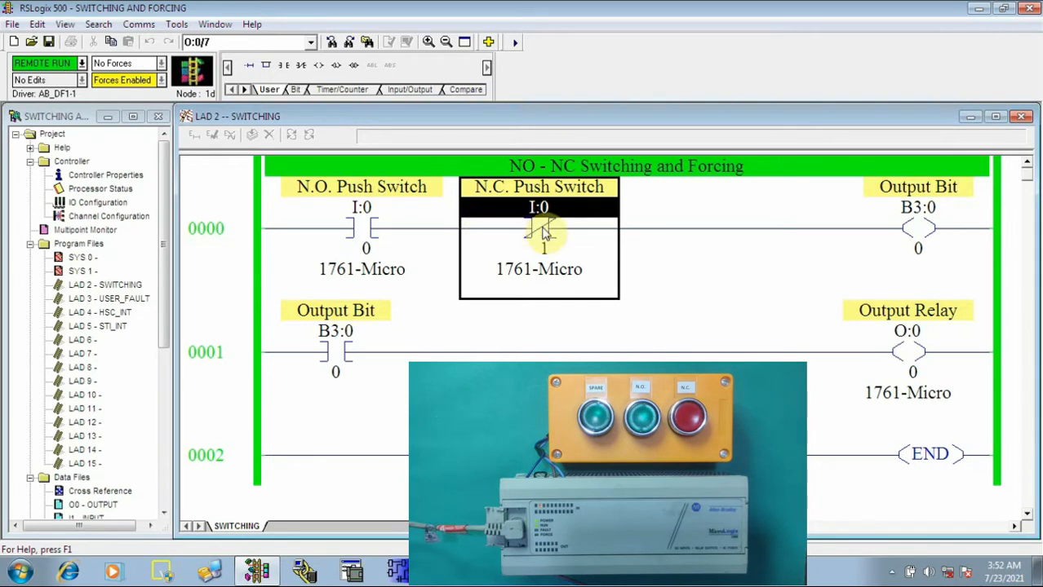
- Take the project offline from the controller so the N.C. Push Switch contact can be edited
right_click(544, 233)
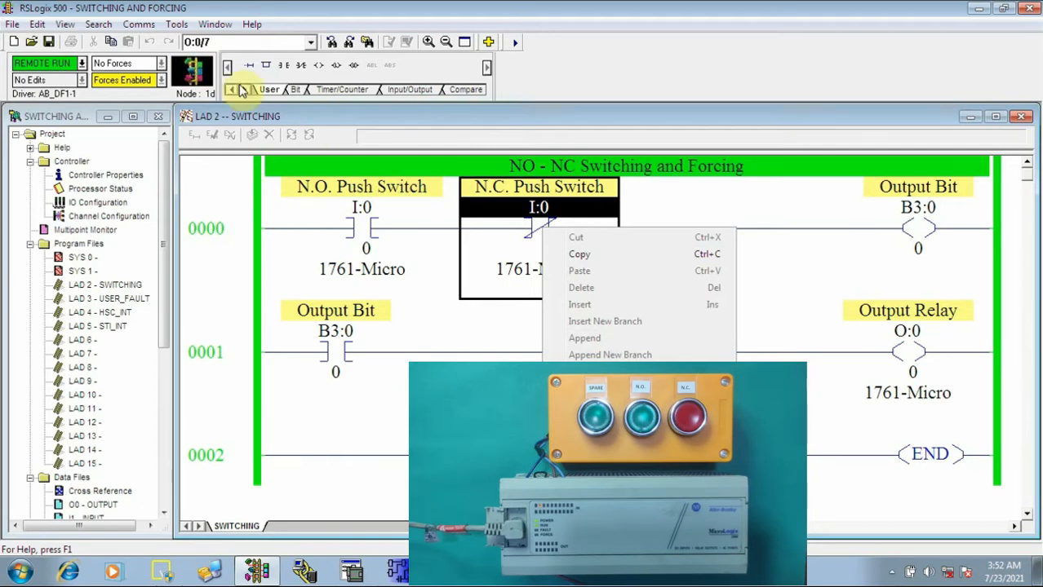
left_click(409, 328)
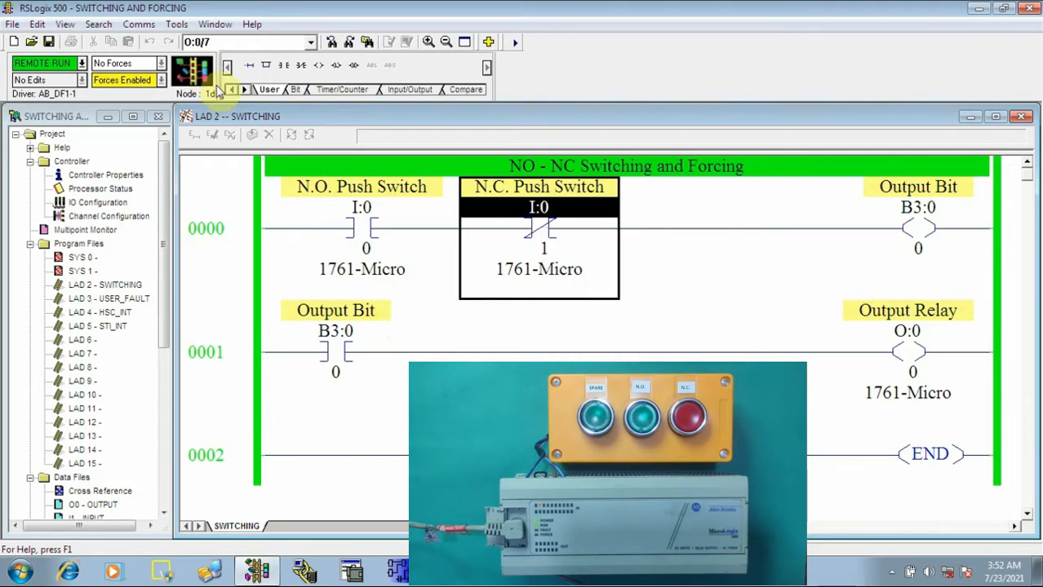
left_click(138, 25)
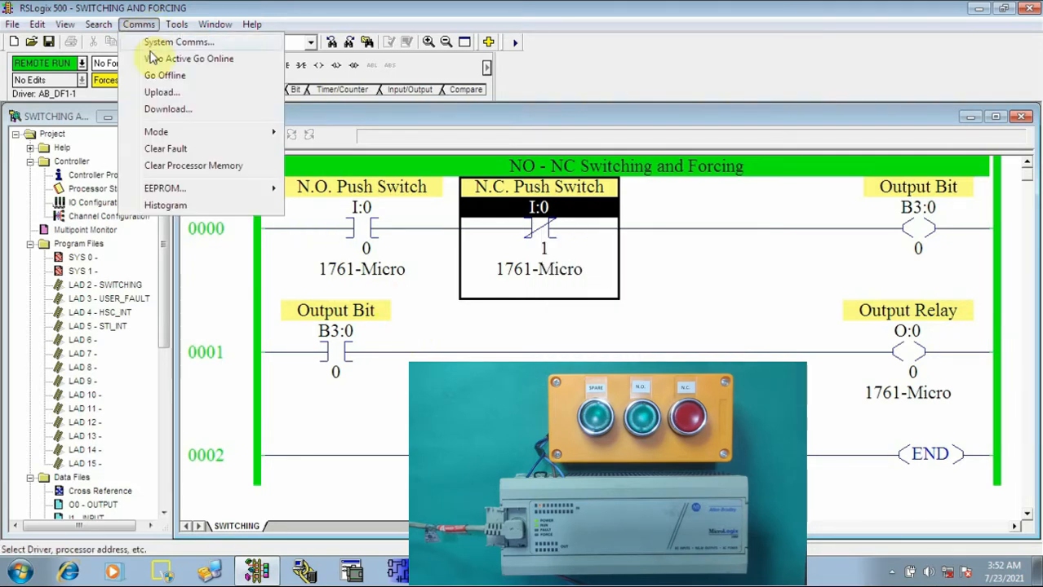
left_click(163, 76)
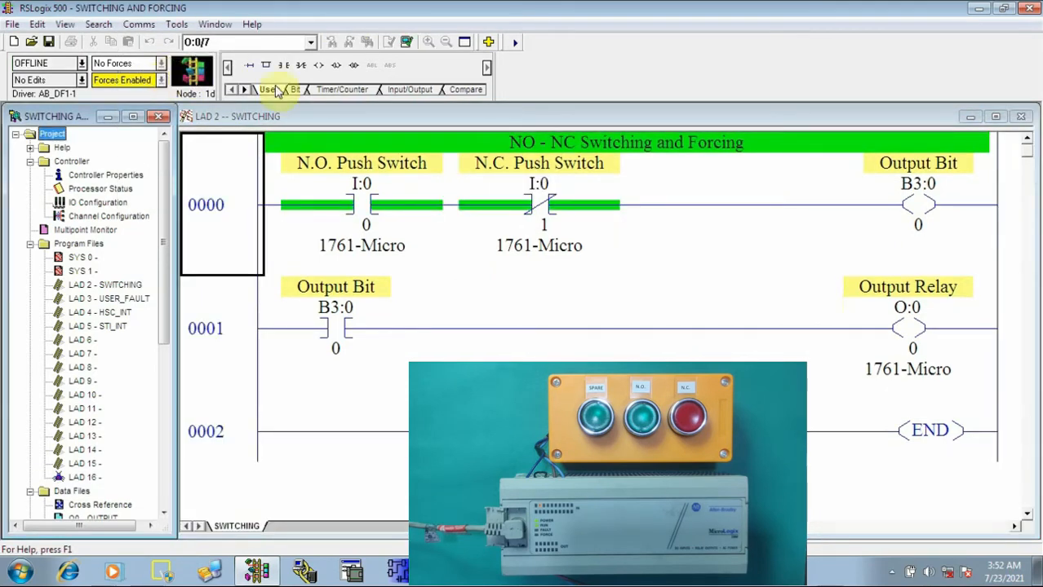
- Change the N.C. Push Switch instruction in rung 0000 to XIC and verify the ladder file and the project
left_click(547, 211)
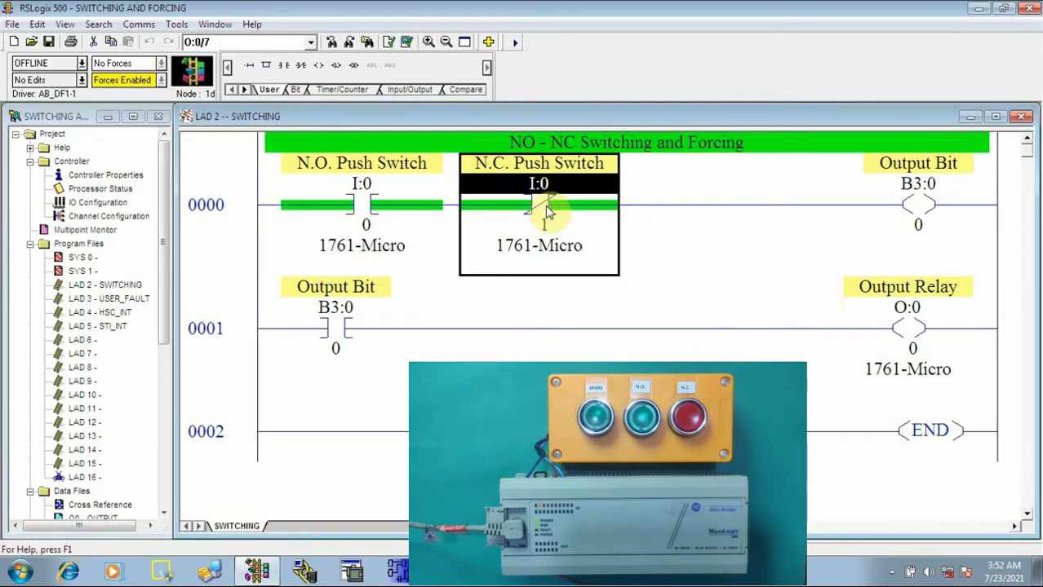
right_click(547, 210)
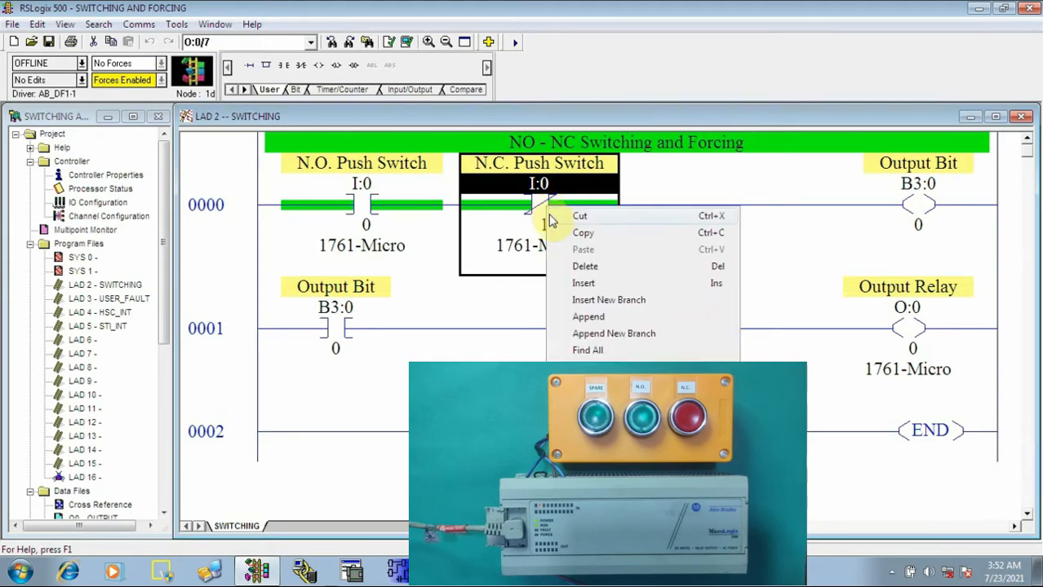
left_click(617, 366)
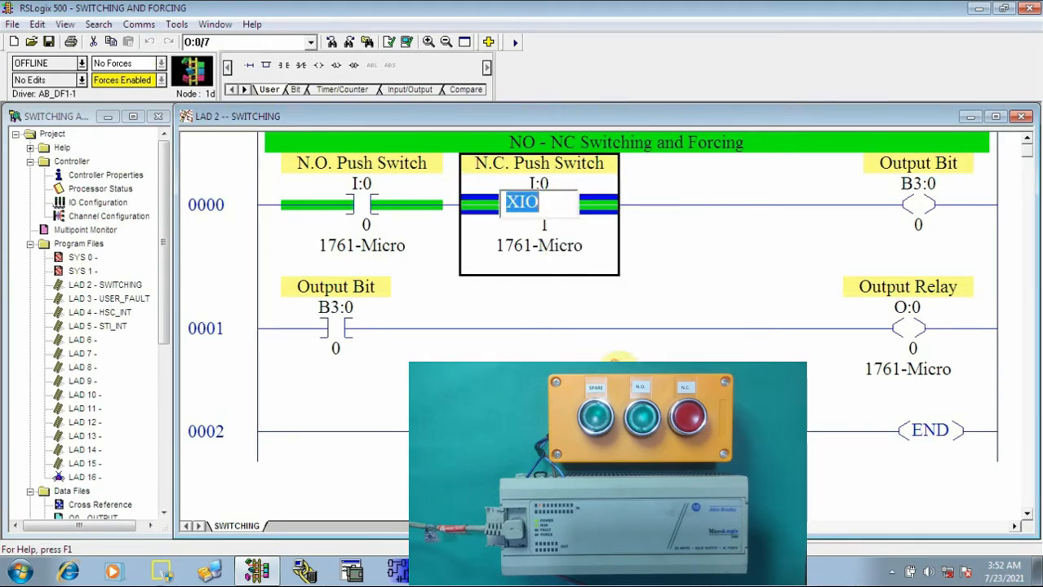
left_click(546, 204)
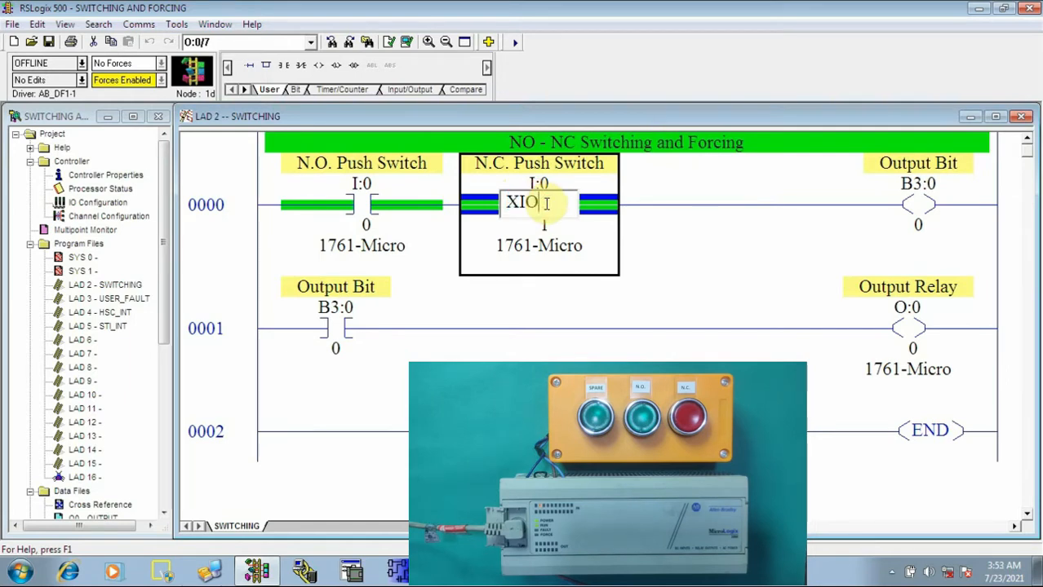
key("BackSpace")
type("C")
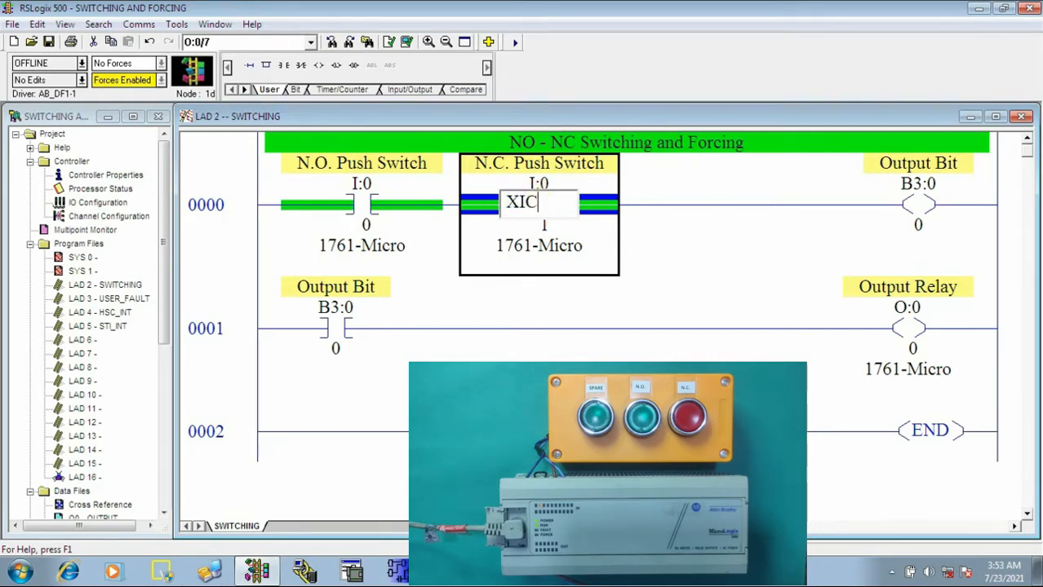
left_click(379, 219)
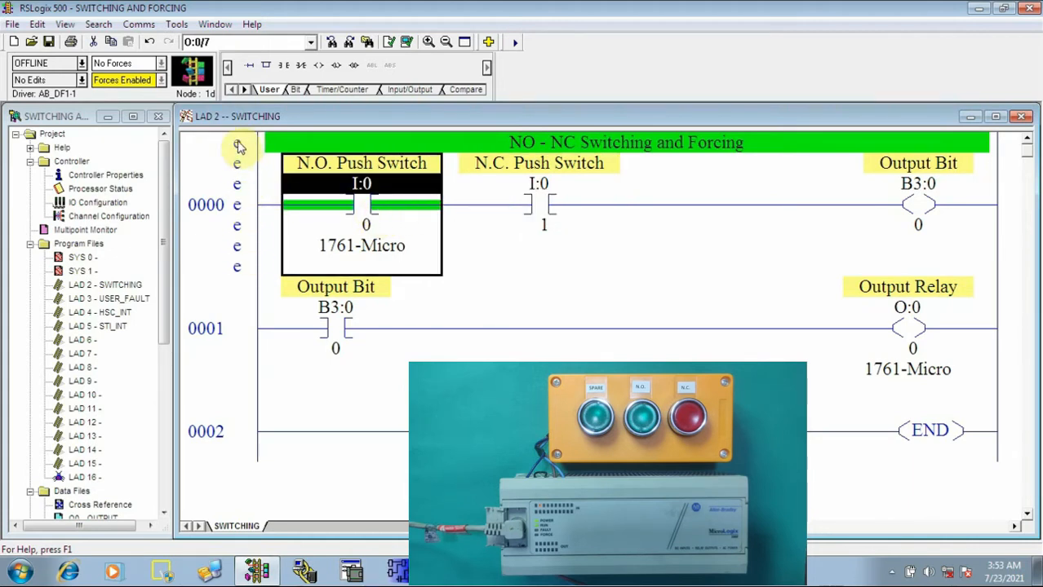
left_click(388, 43)
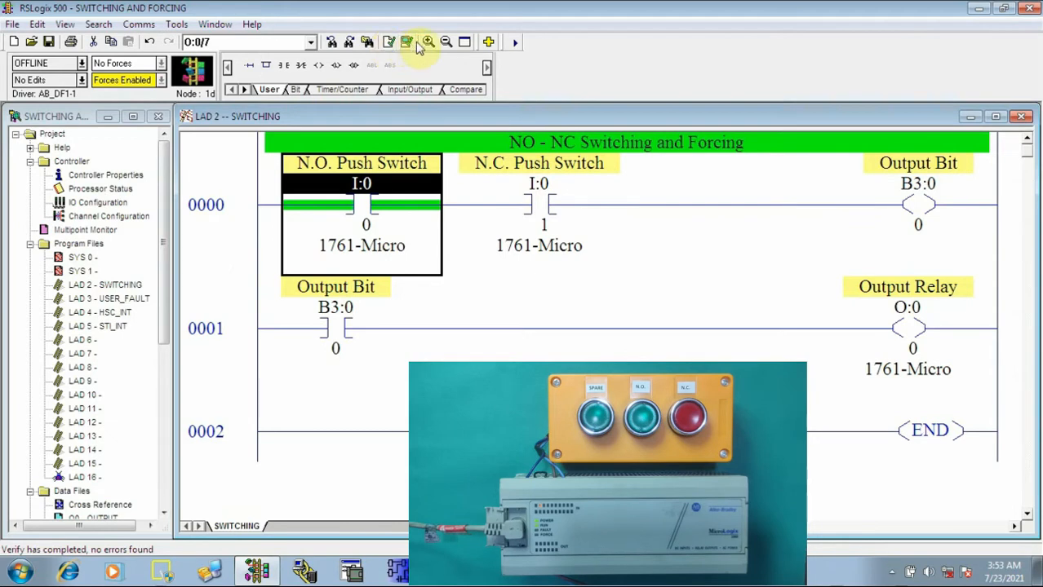
left_click(411, 49)
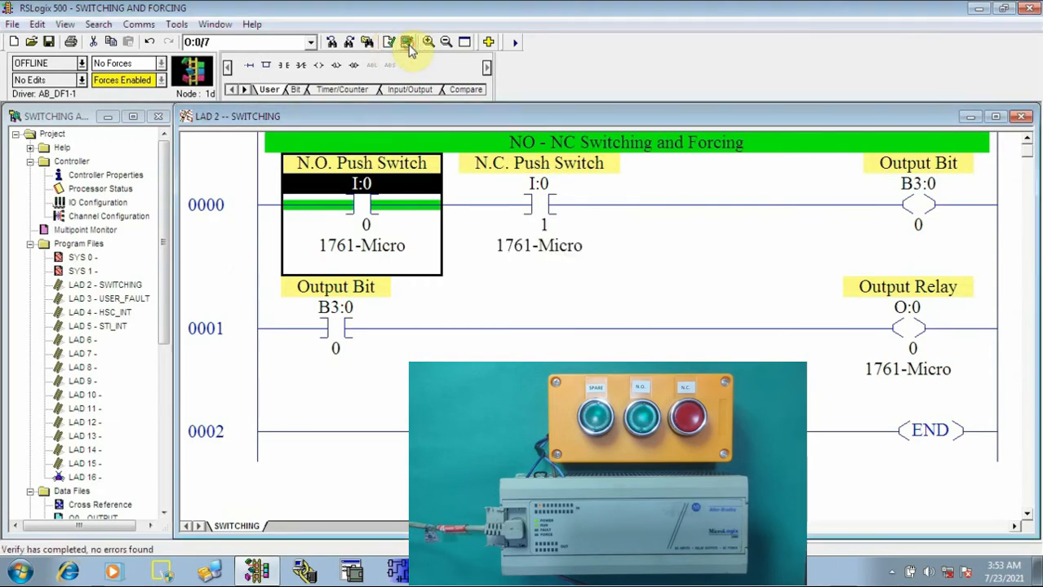
- Download the program to the MicroLogix 1000 without a revision note, returning the controller to Run mode and going online
left_click(136, 25)
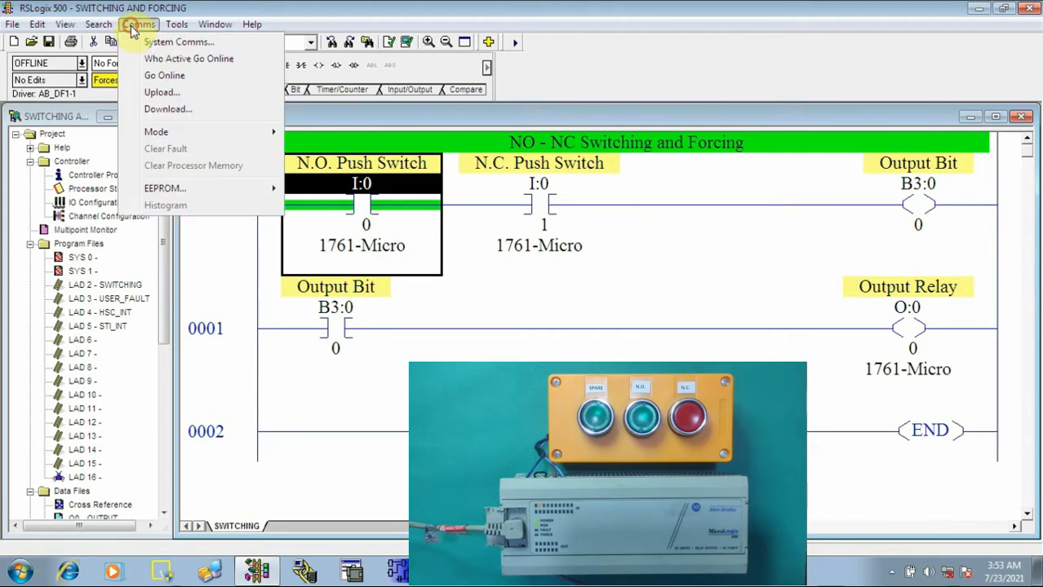
left_click(167, 109)
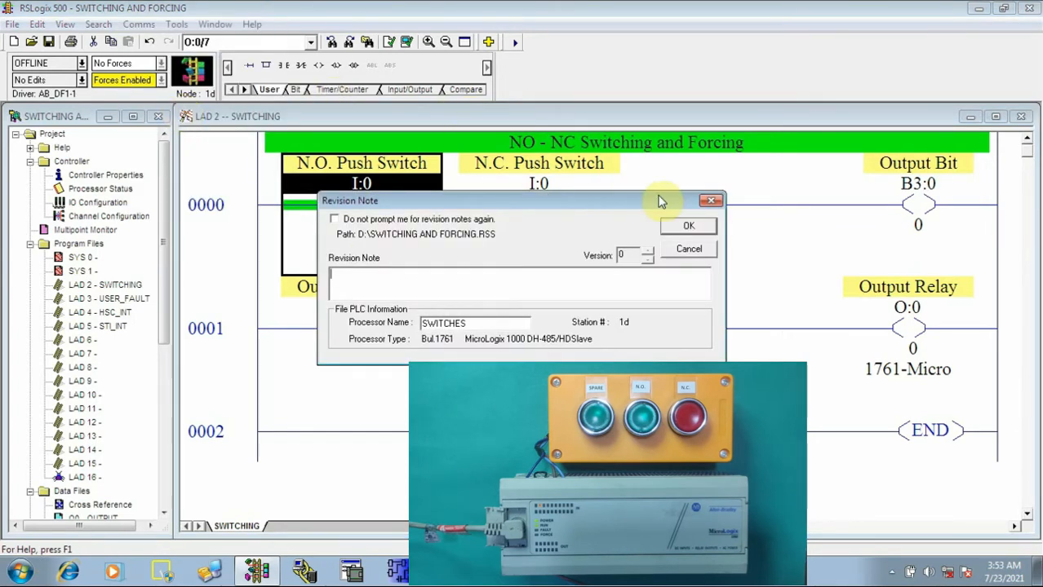
left_click(687, 226)
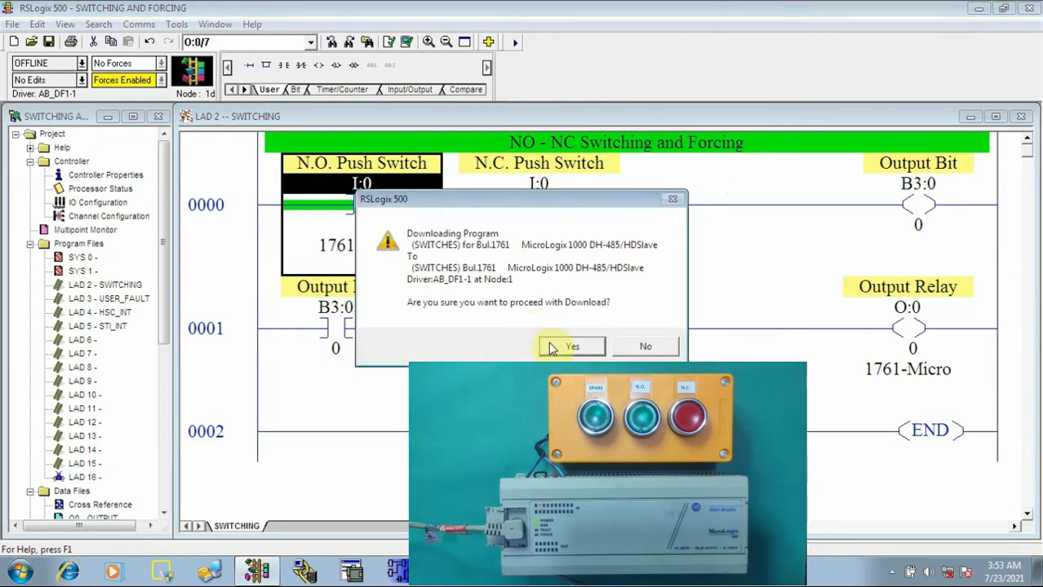
left_click(553, 346)
left_click(578, 322)
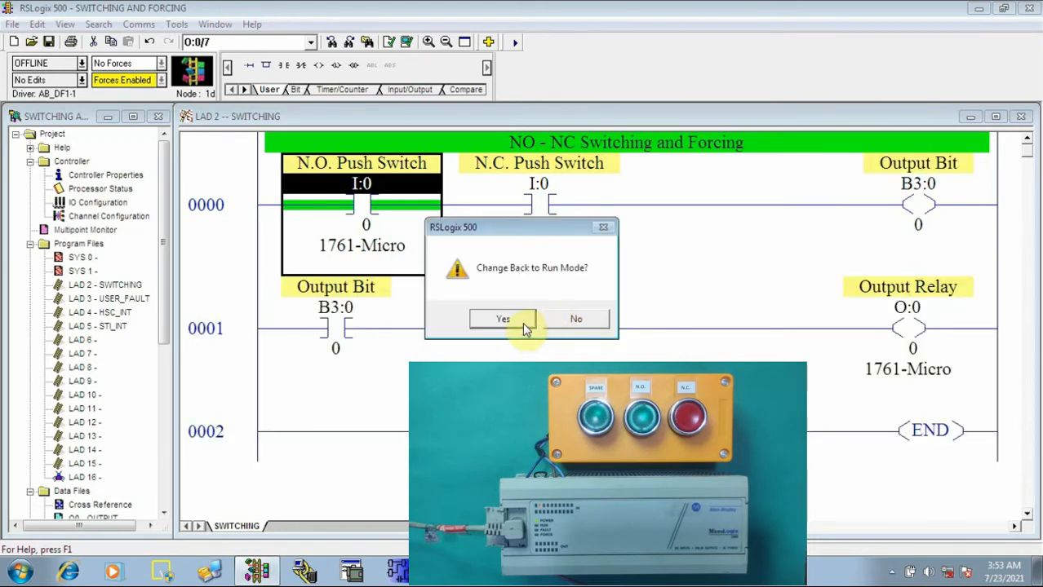
left_click(502, 319)
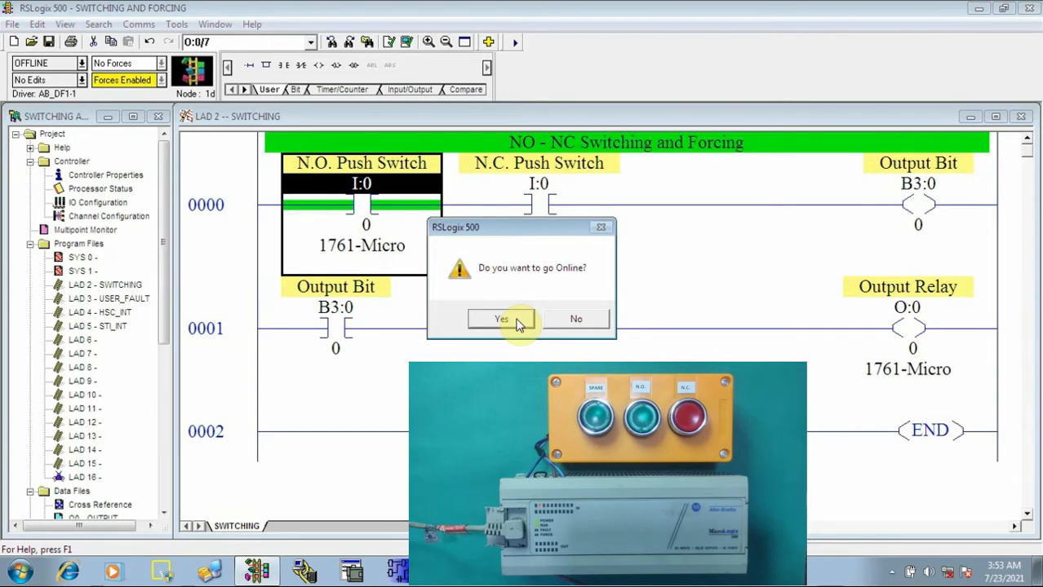
left_click(503, 319)
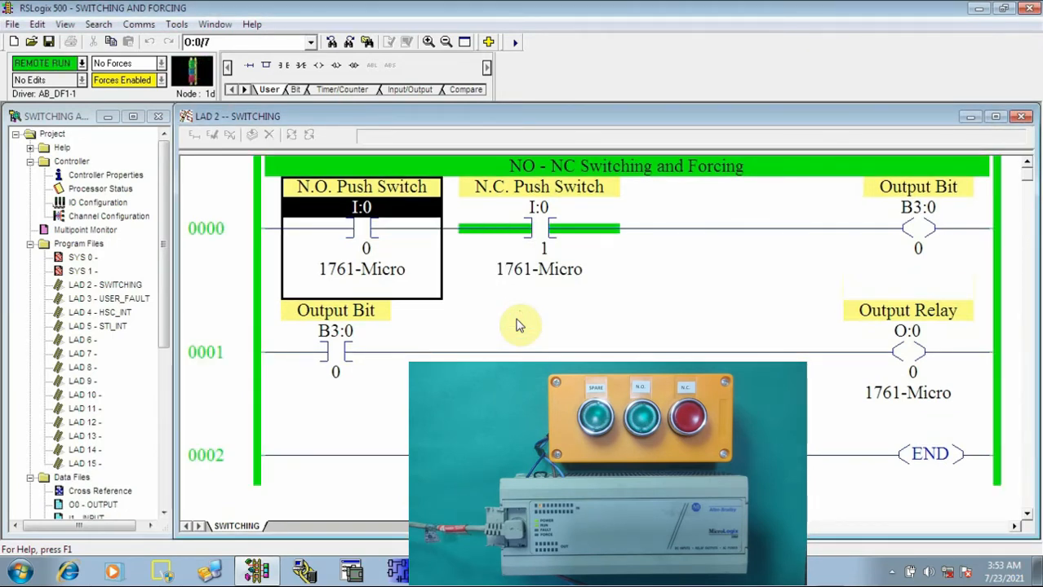
- Compare the online states of the N.O. contact and the edited XIC contact for the N.C. Push Switch in rung 0000
left_click(367, 248)
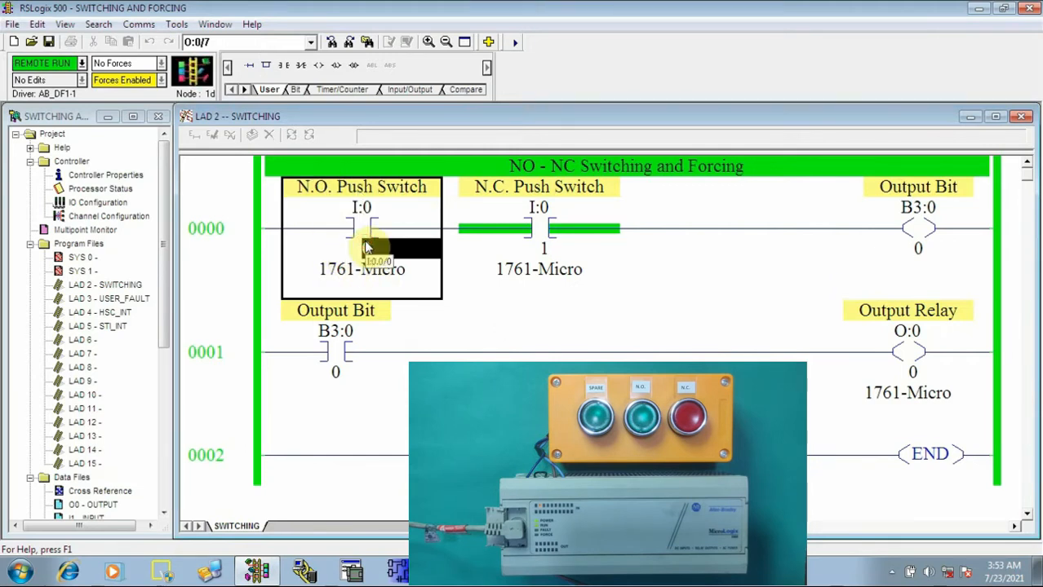
type("0")
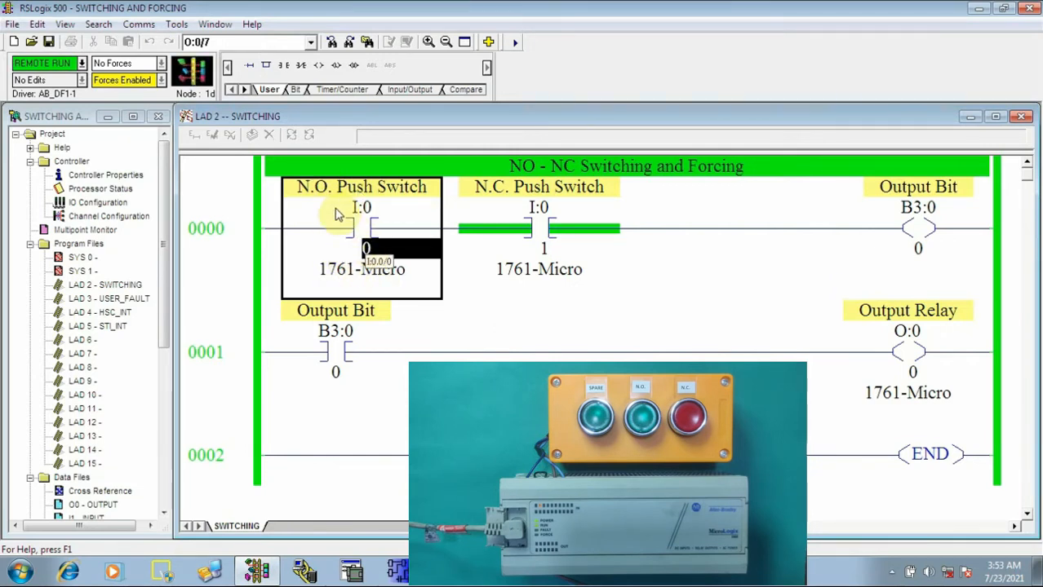
left_click(532, 231)
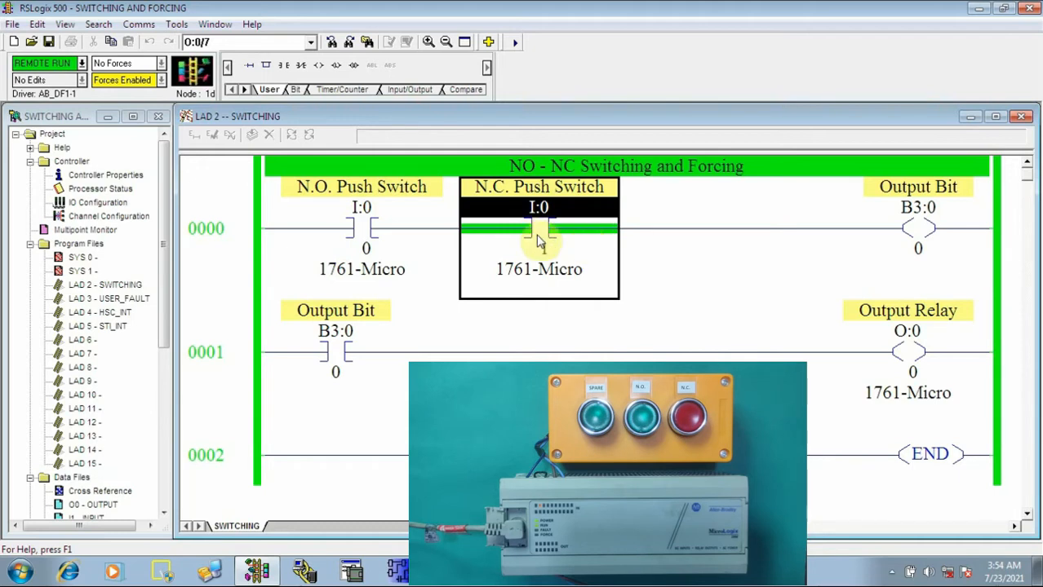
left_click(360, 231)
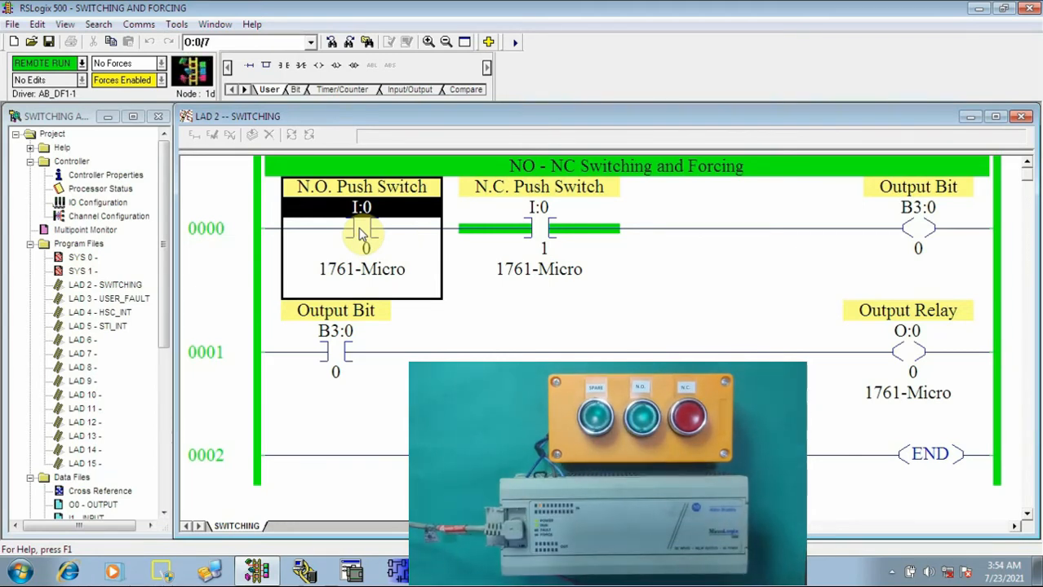
left_click(538, 219)
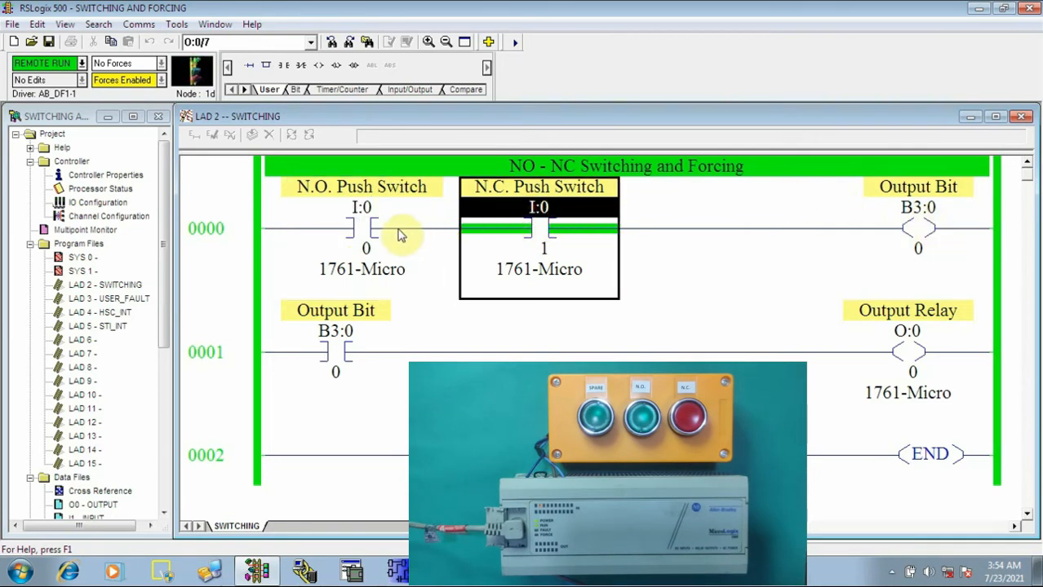
- Force the N.O. Push Switch input I:0/0 in rung 0000 on
left_click(354, 227)
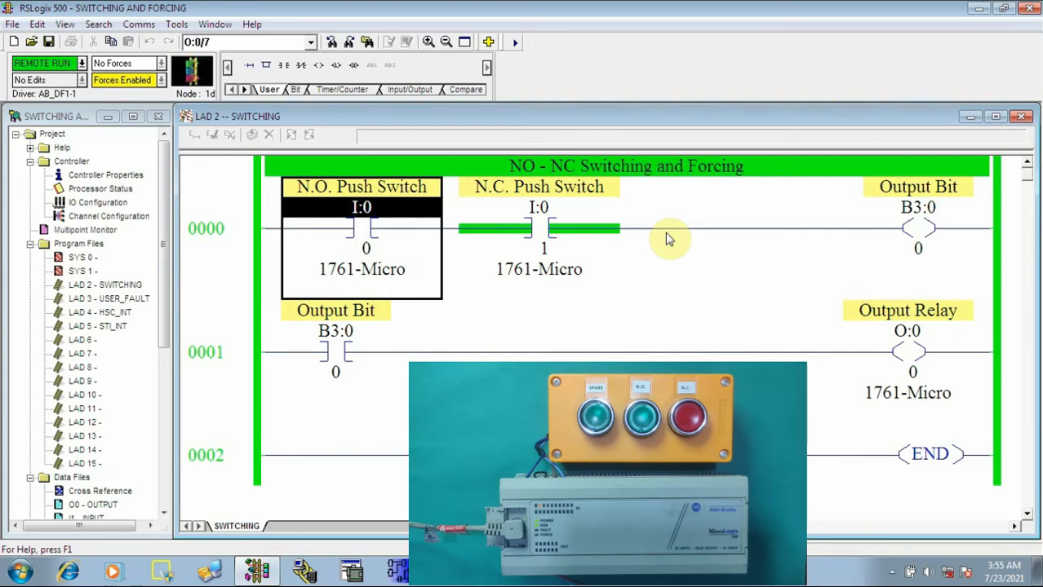
right_click(371, 230)
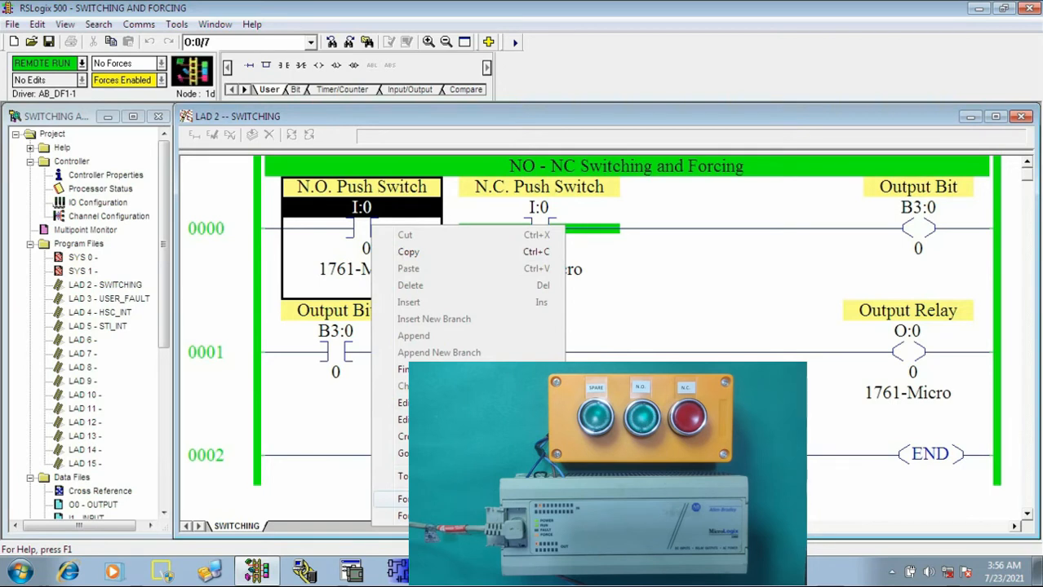
left_click(404, 499)
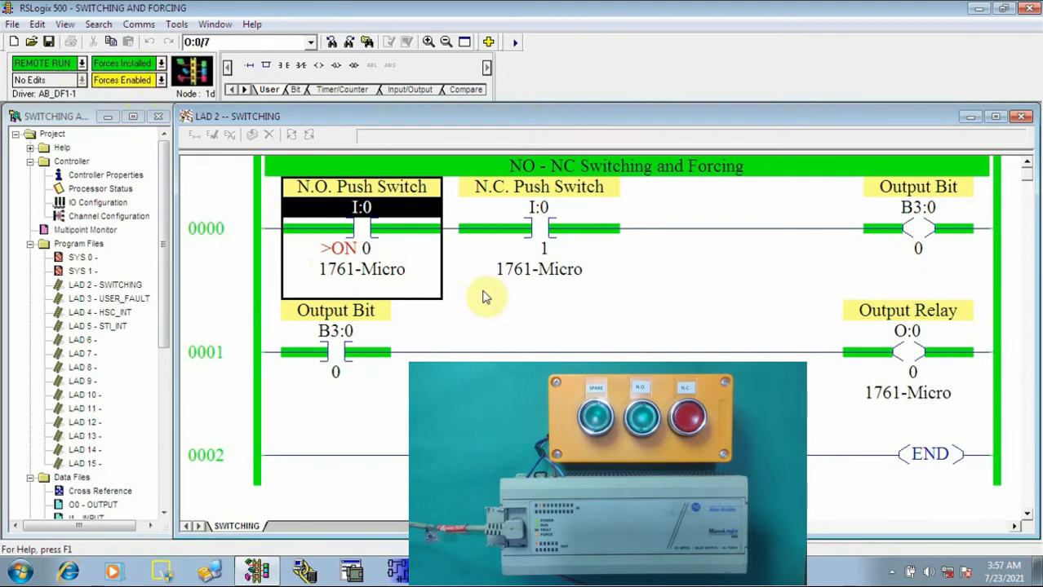
- Force the N.C. Push Switch input I:0/1 in rung 0000 off
left_click(543, 233)
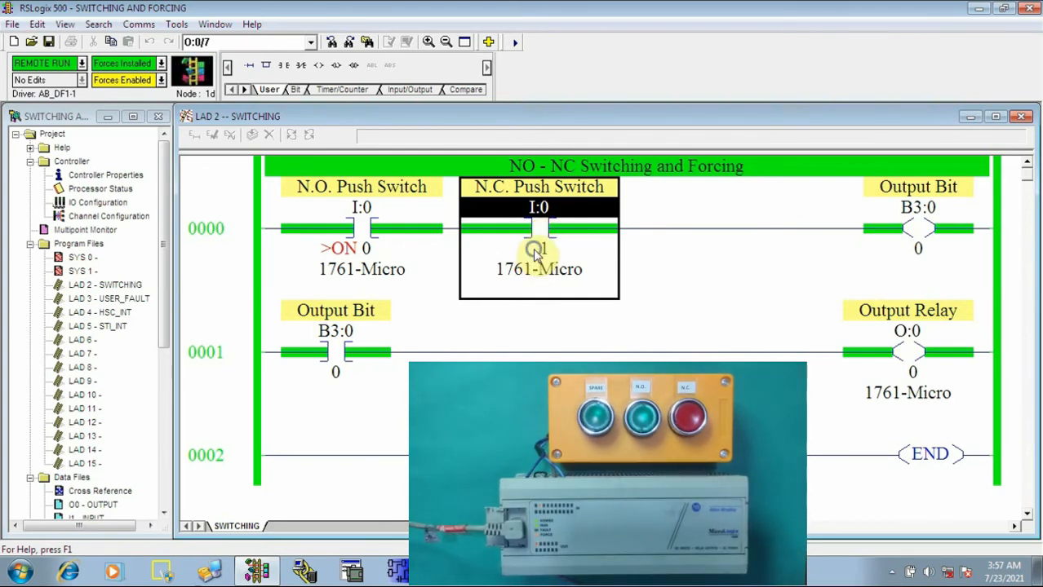
right_click(535, 254)
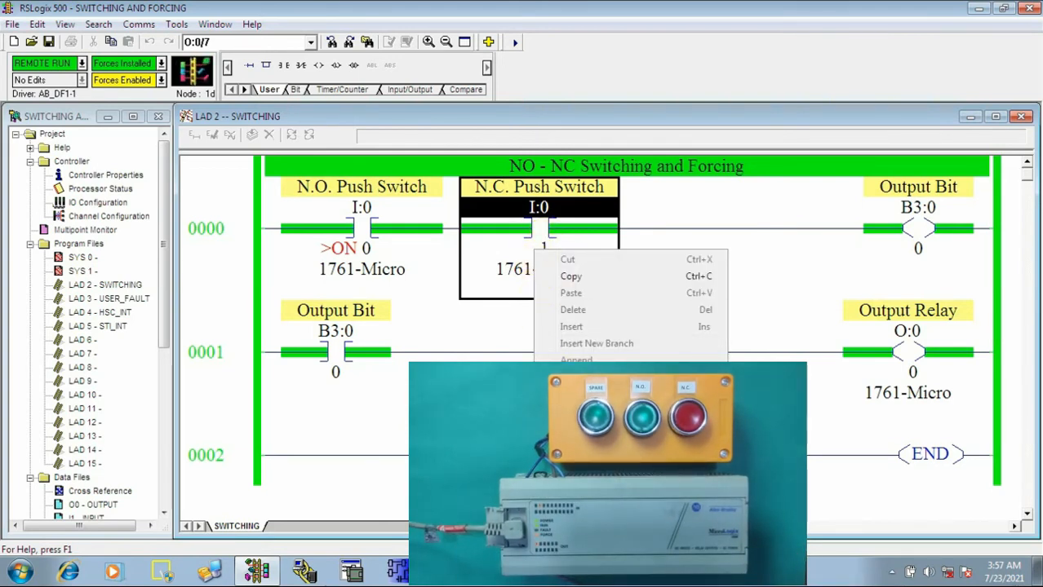
left_click(584, 434)
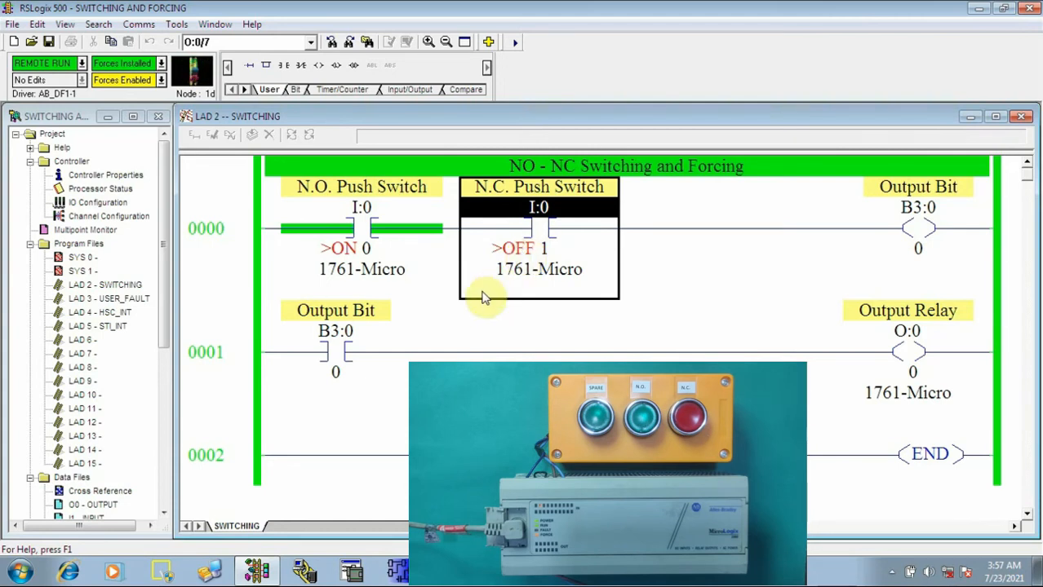
right_click(518, 251)
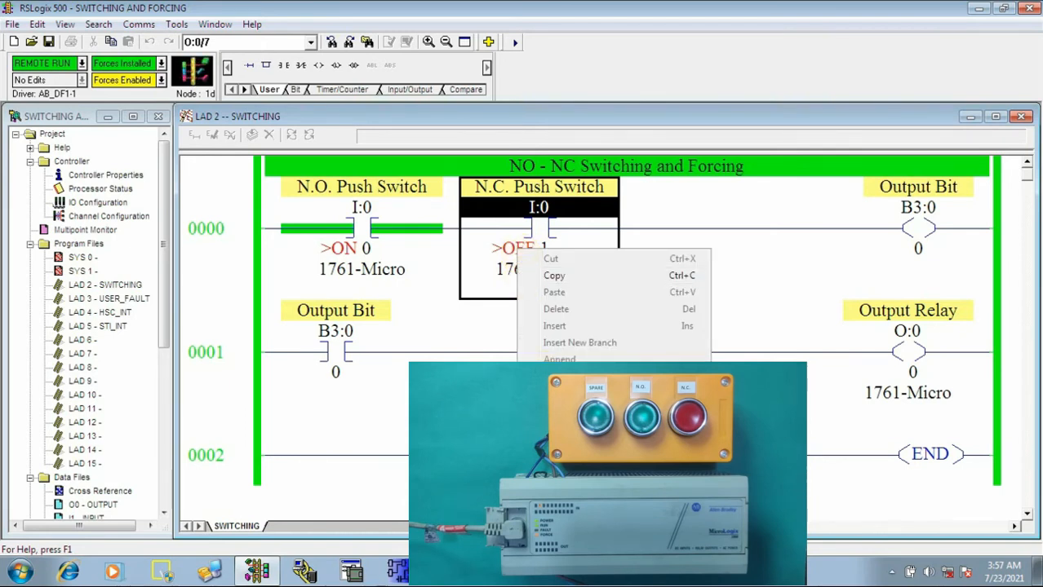
left_click(377, 226)
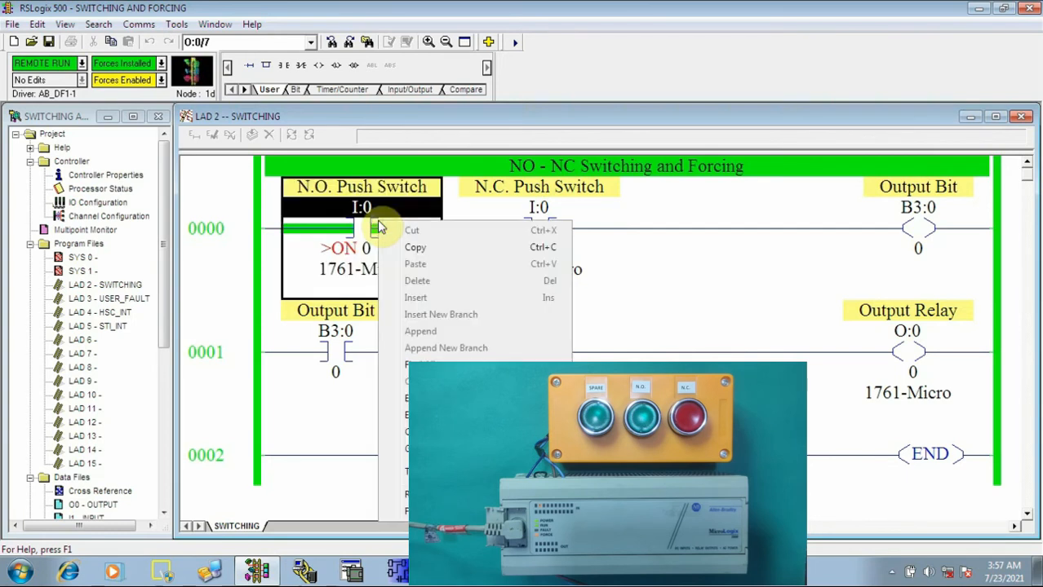
right_click(377, 222)
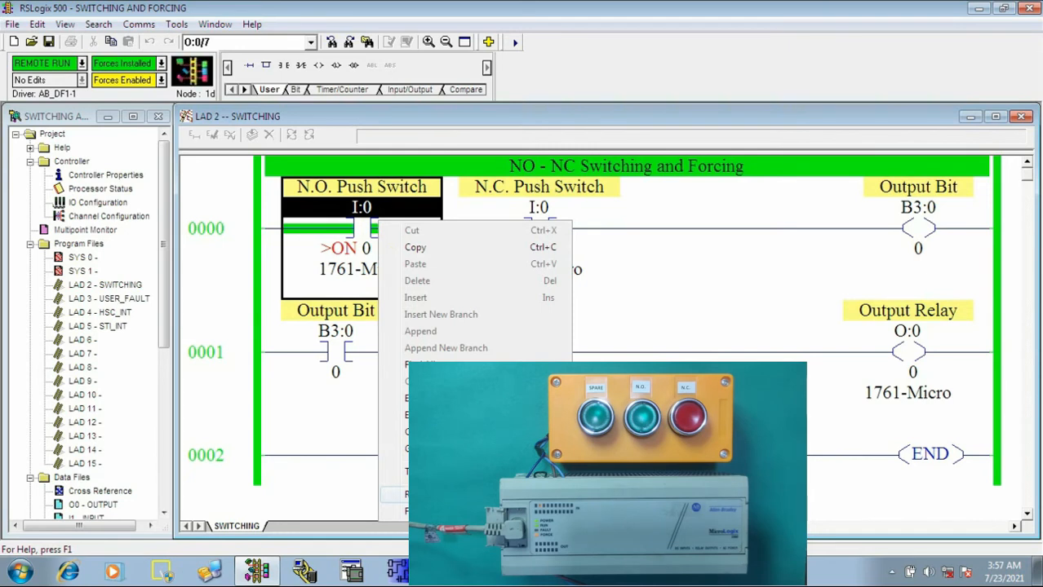
left_click(366, 440)
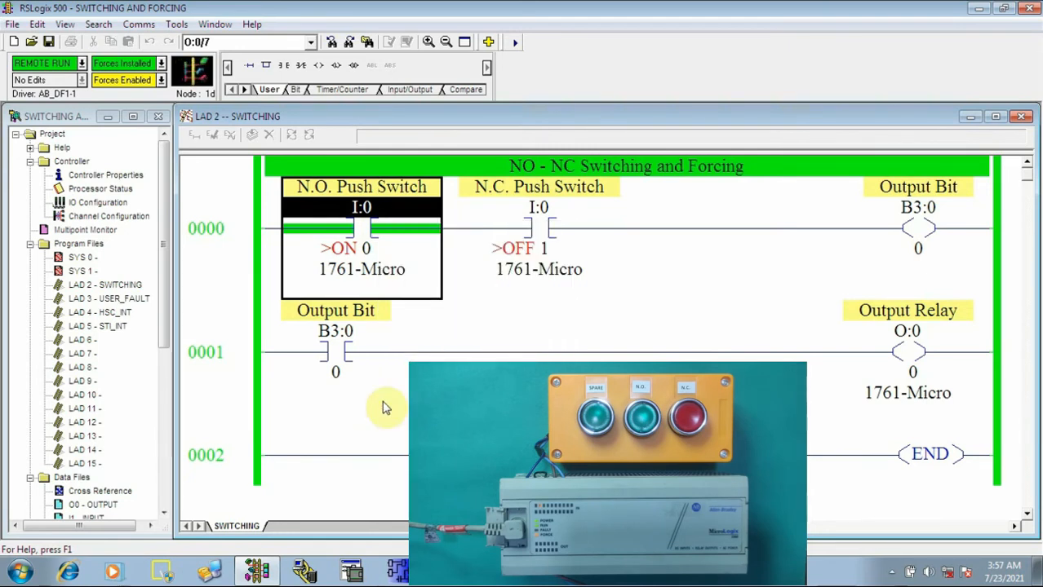
- Remove all forces from the processor to clear those on the N.O. and N.C. Push Switch inputs
left_click(161, 64)
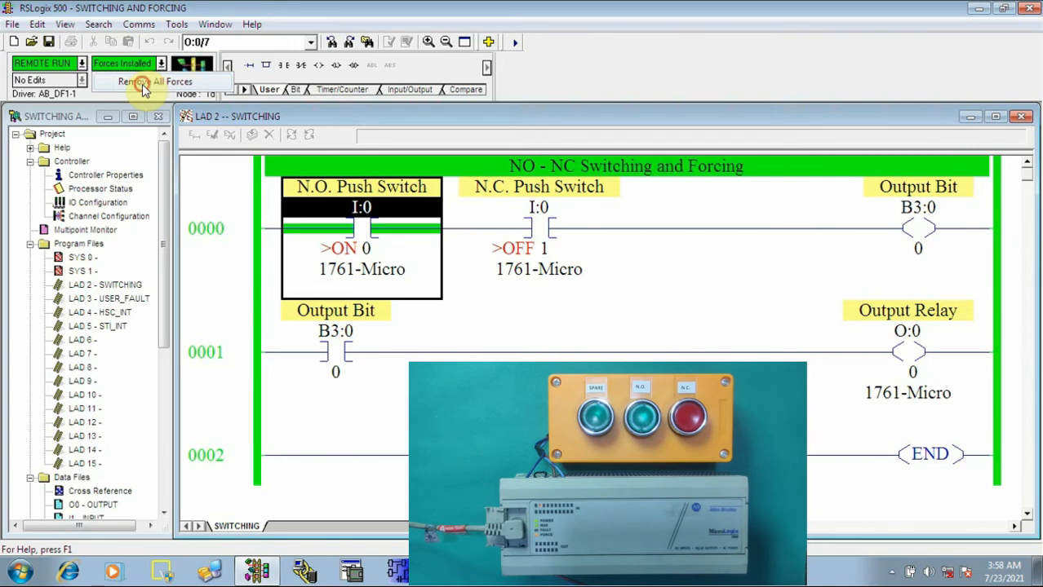
left_click(142, 85)
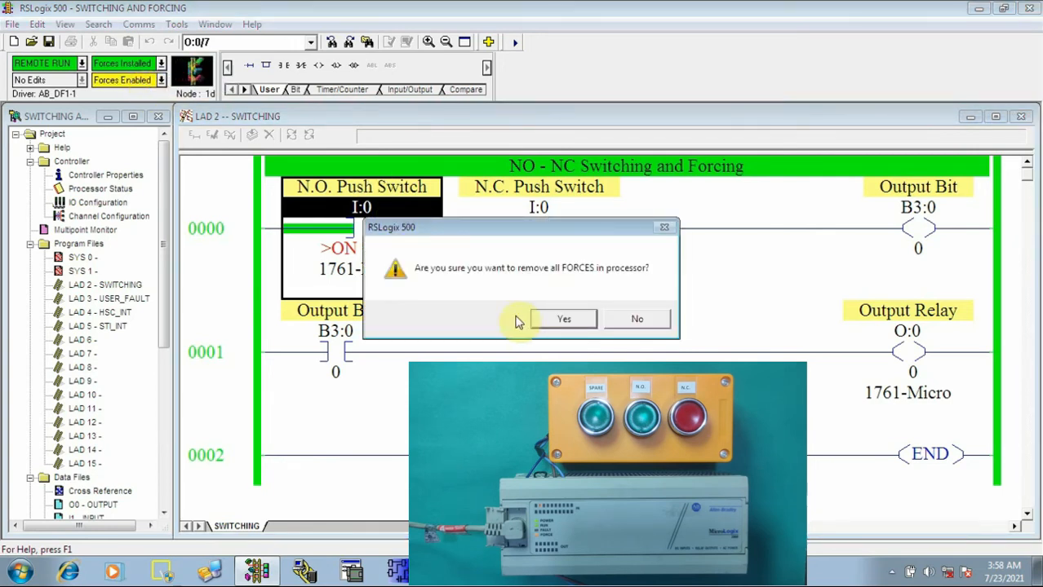
left_click(549, 319)
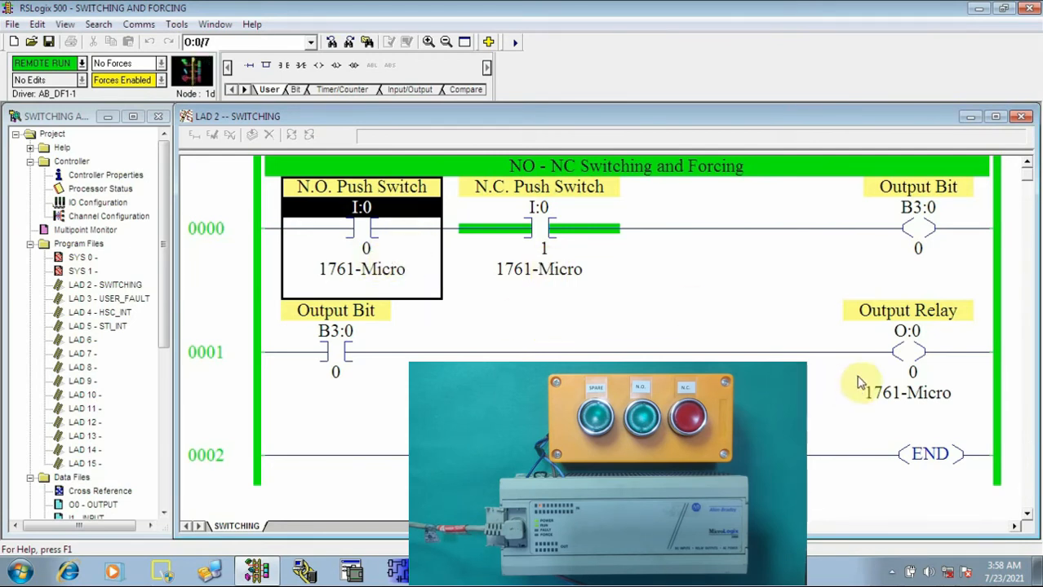
- Force the Output Relay O:0/0 in rung 0001 on and switch its force to off
left_click(935, 346)
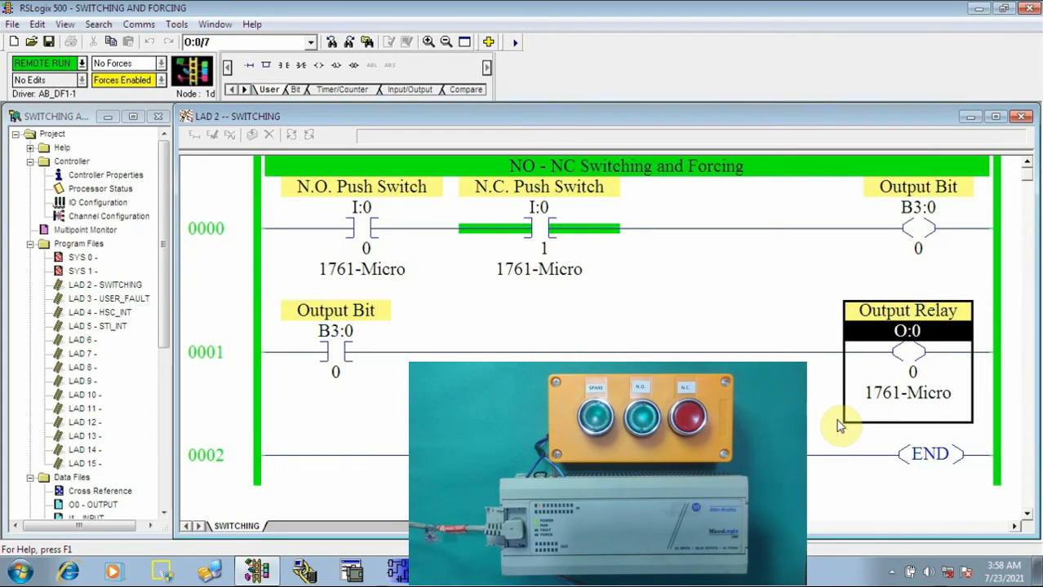
right_click(912, 379)
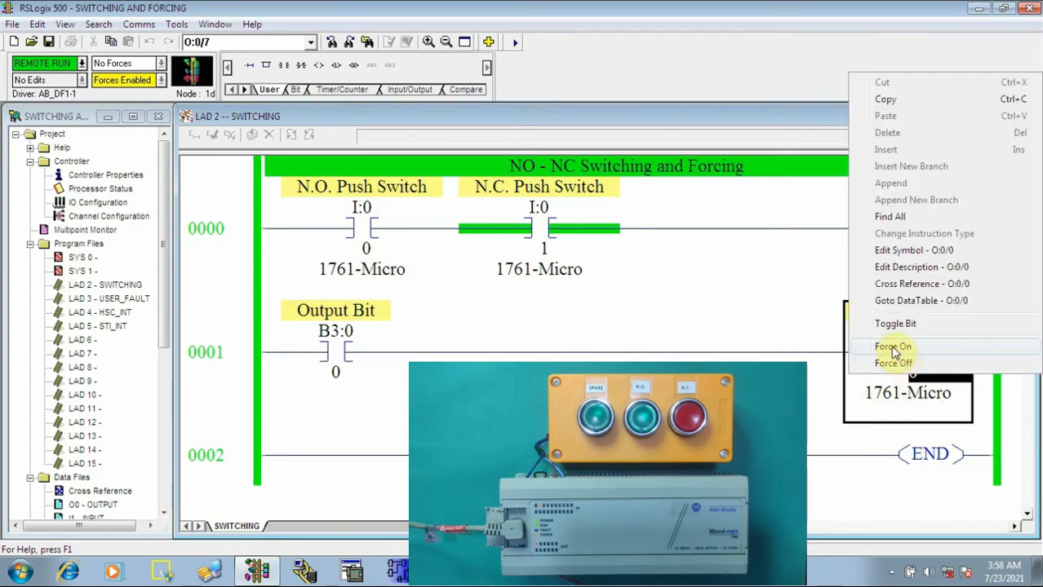
left_click(894, 346)
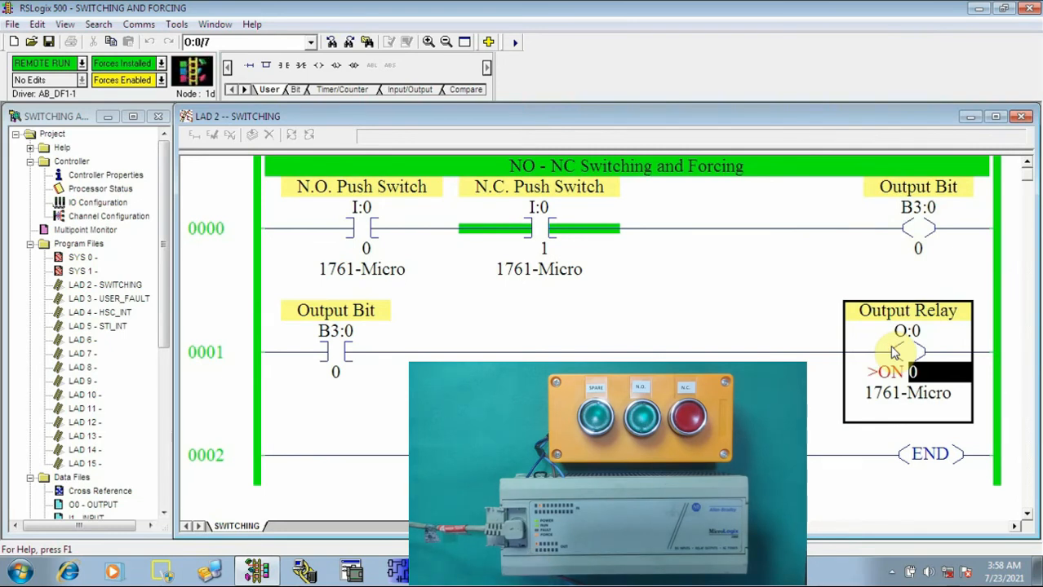
right_click(895, 389)
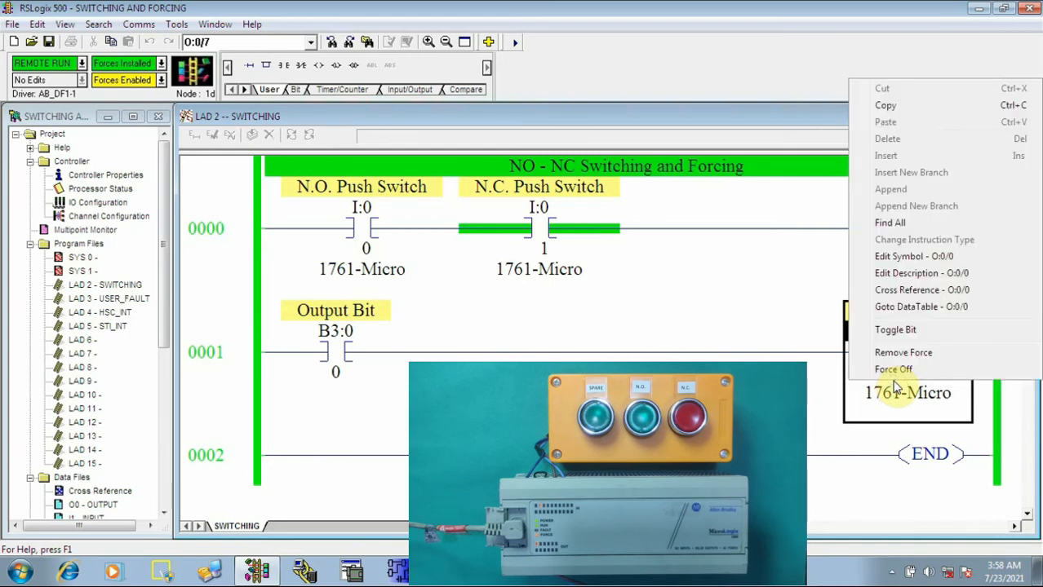
left_click(905, 372)
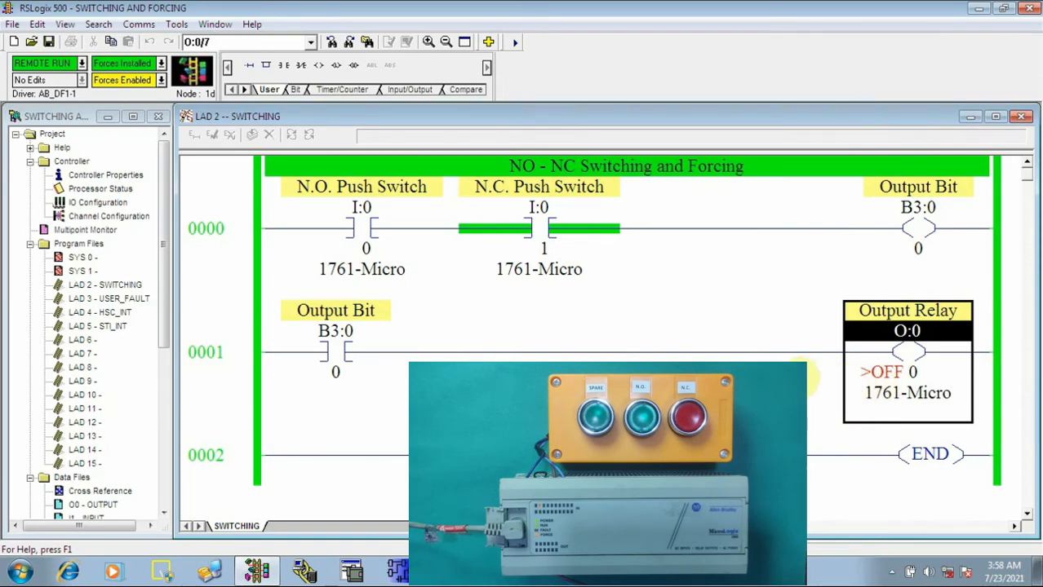
- Compare the N.O. Push Switch contact with the forced Output Relay in rung 0001 and remove the relay's force
left_click(361, 228)
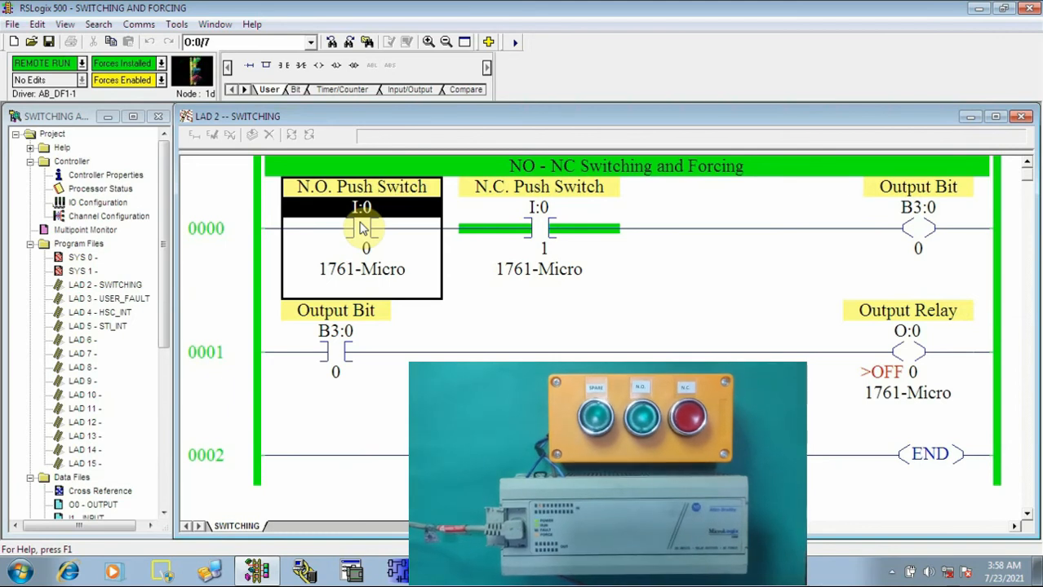
left_click(901, 333)
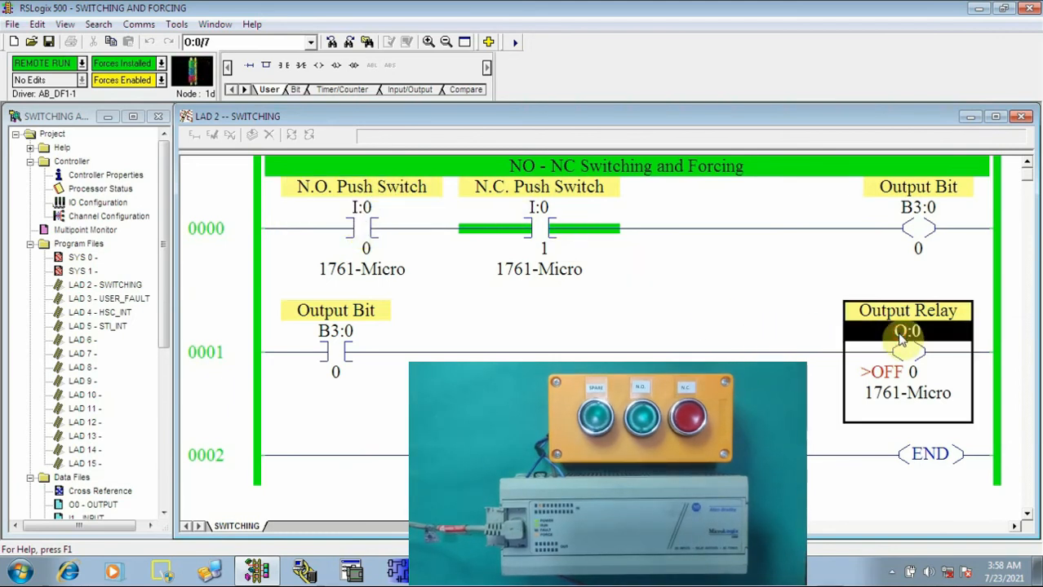
left_click(357, 233)
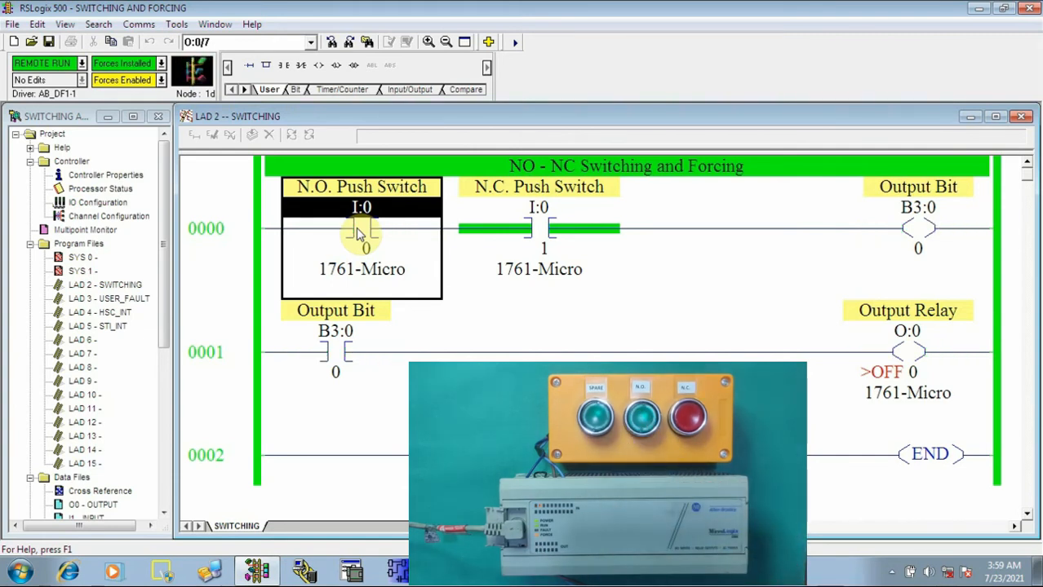
left_click(909, 367)
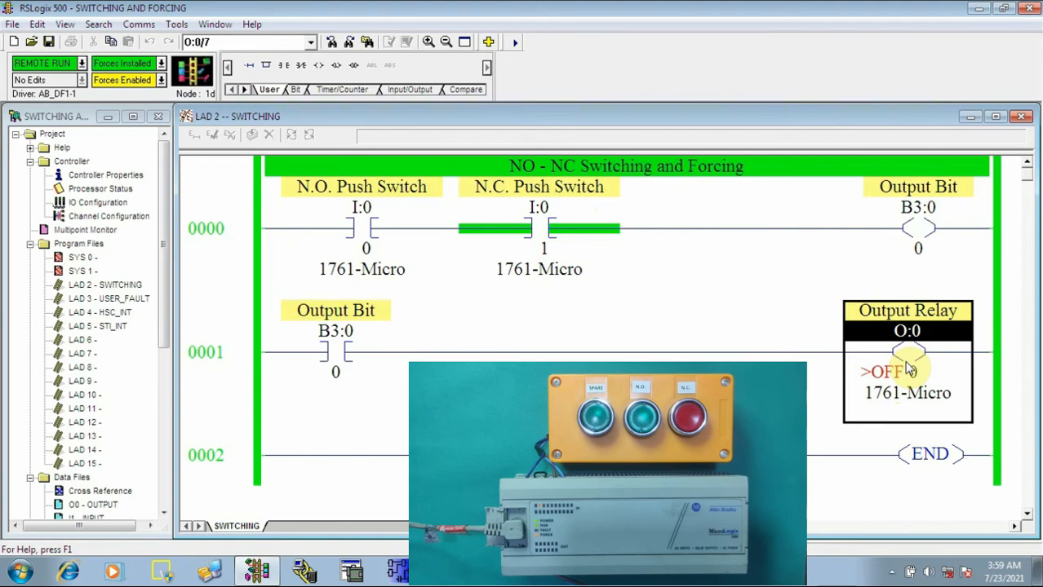
right_click(909, 369)
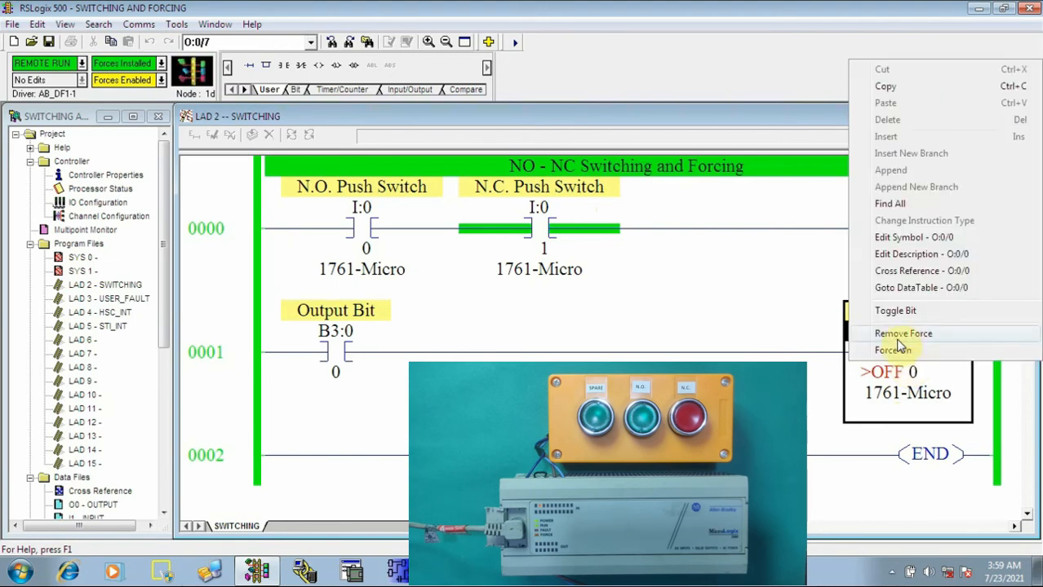
left_click(892, 334)
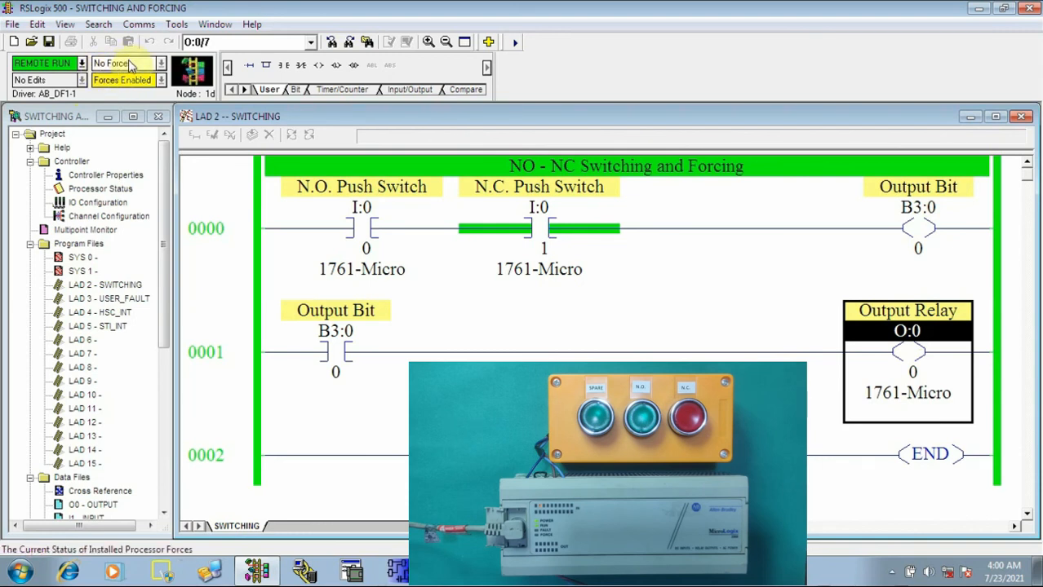
- Force the N.O. Push Switch input in rung 0000 on again
left_click(364, 236)
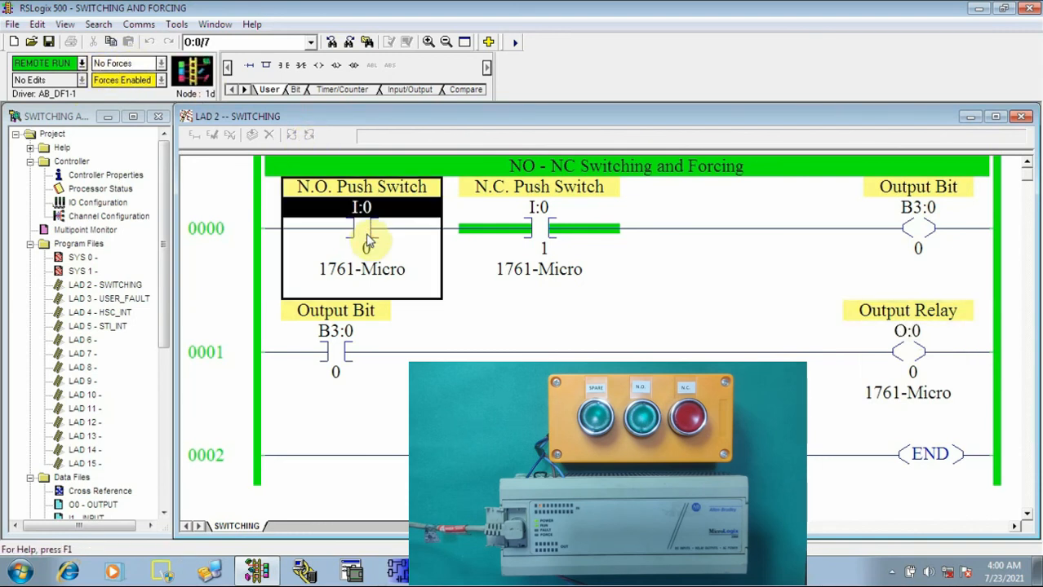
right_click(367, 238)
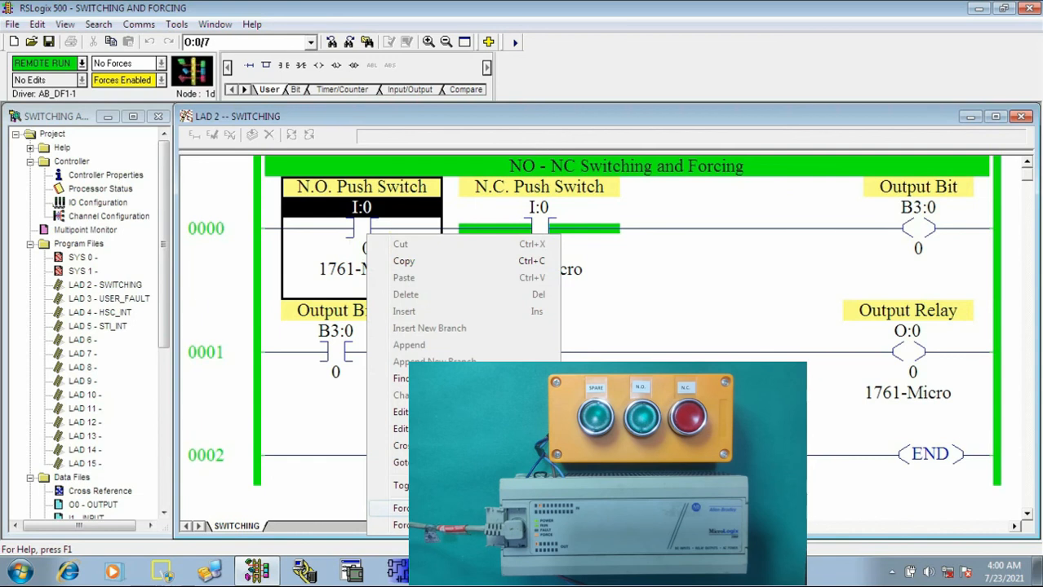
left_click(400, 508)
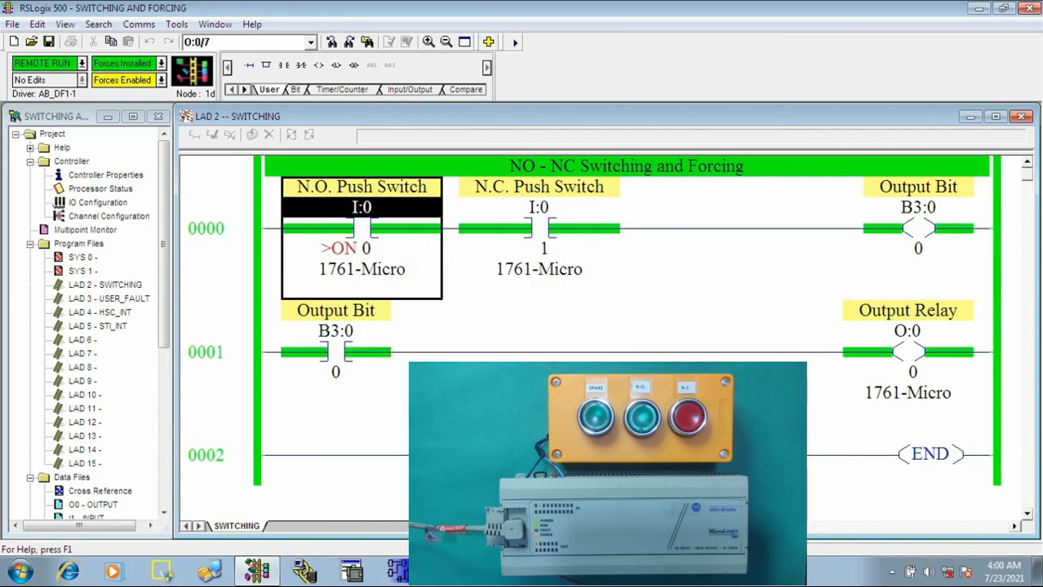
- Remove all installed forces from the processor, clearing the N.O. Push Switch force
left_click(161, 66)
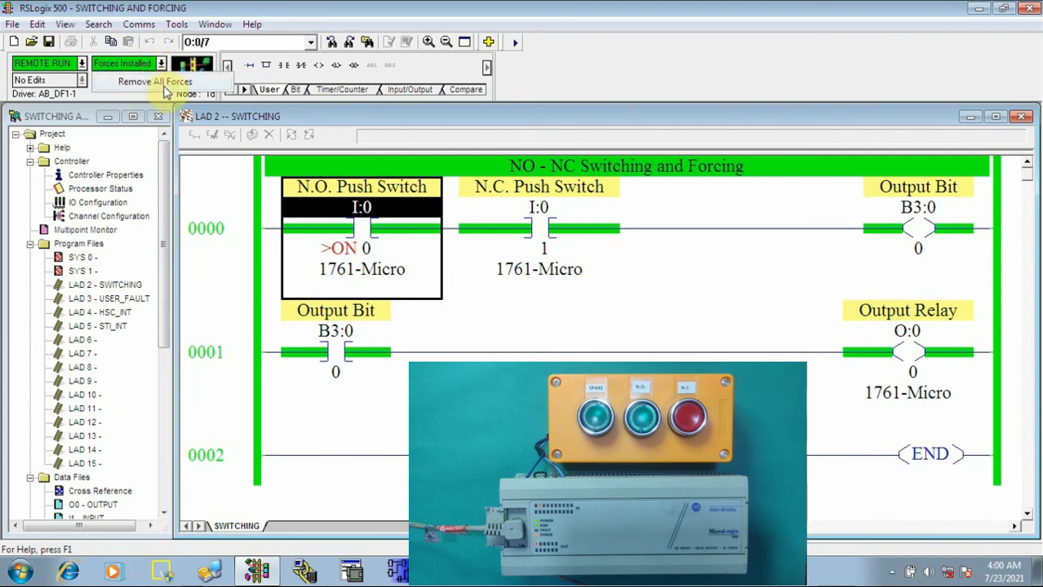
left_click(163, 83)
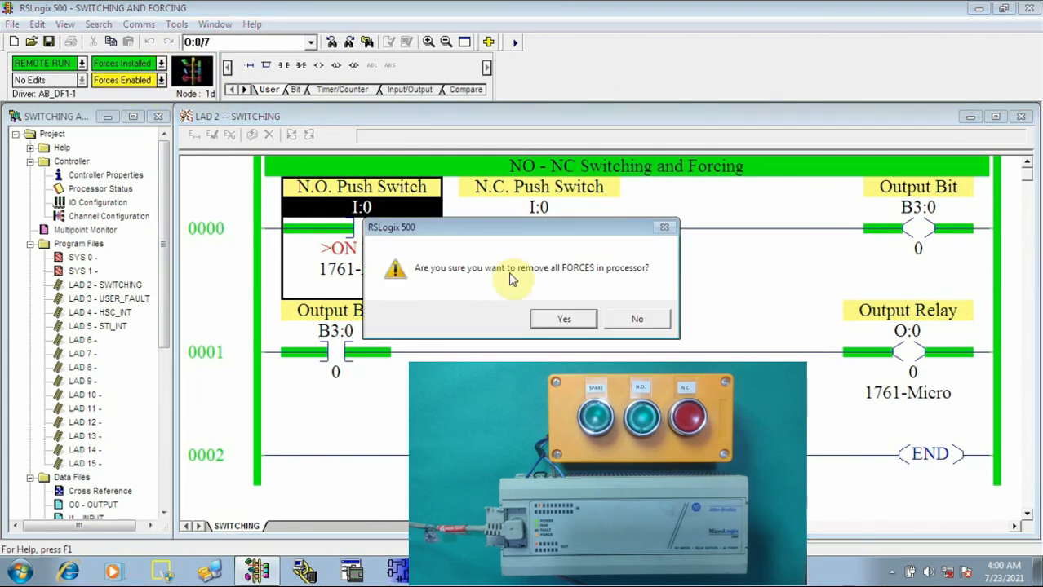
left_click(565, 322)
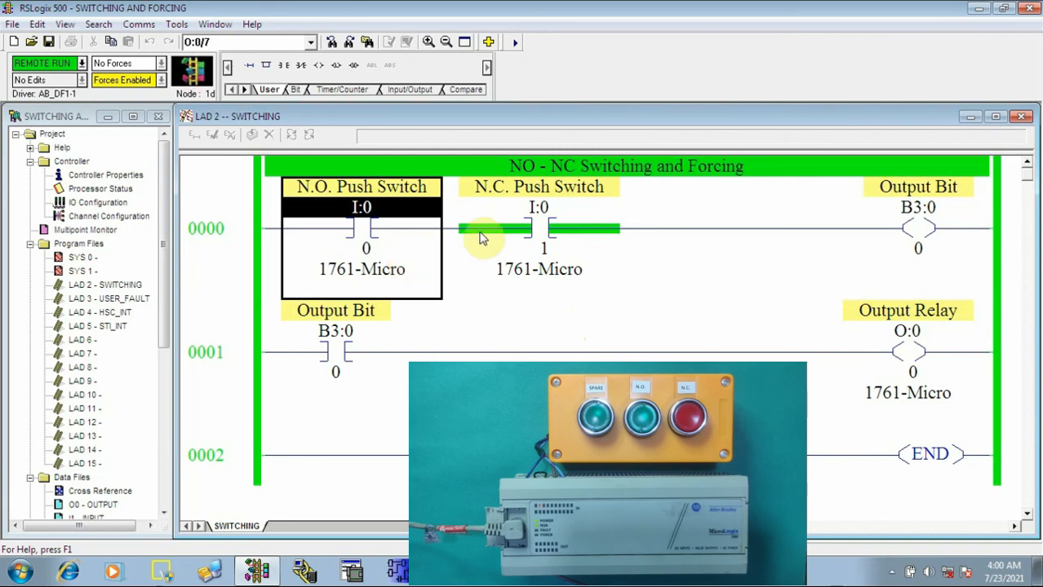
- Examine the unforced states of the N.O. and N.C. Push Switch contacts and the Output Relay
left_click(529, 236)
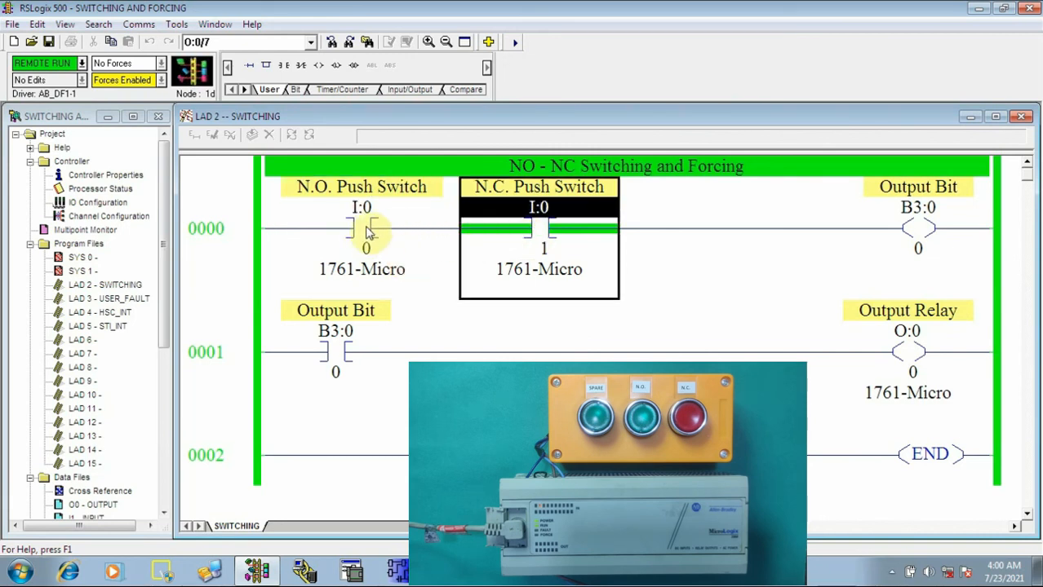
left_click(367, 232)
left_click(513, 238)
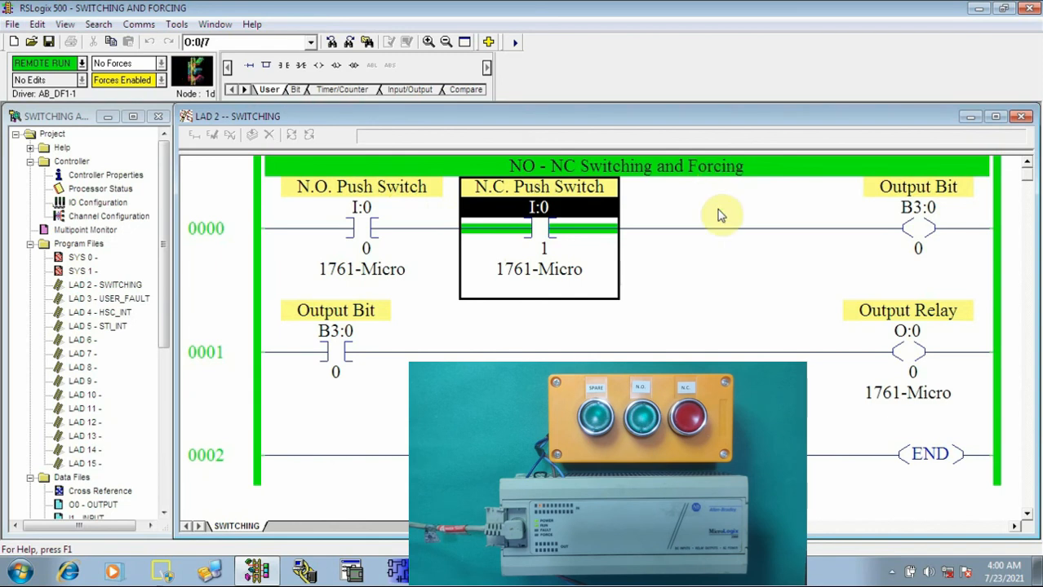
left_click(916, 373)
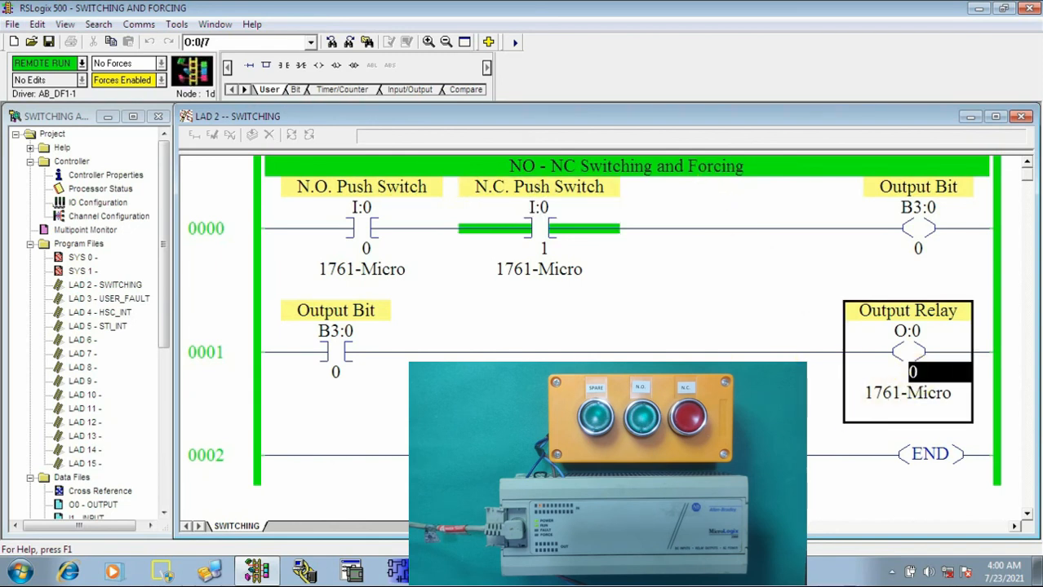